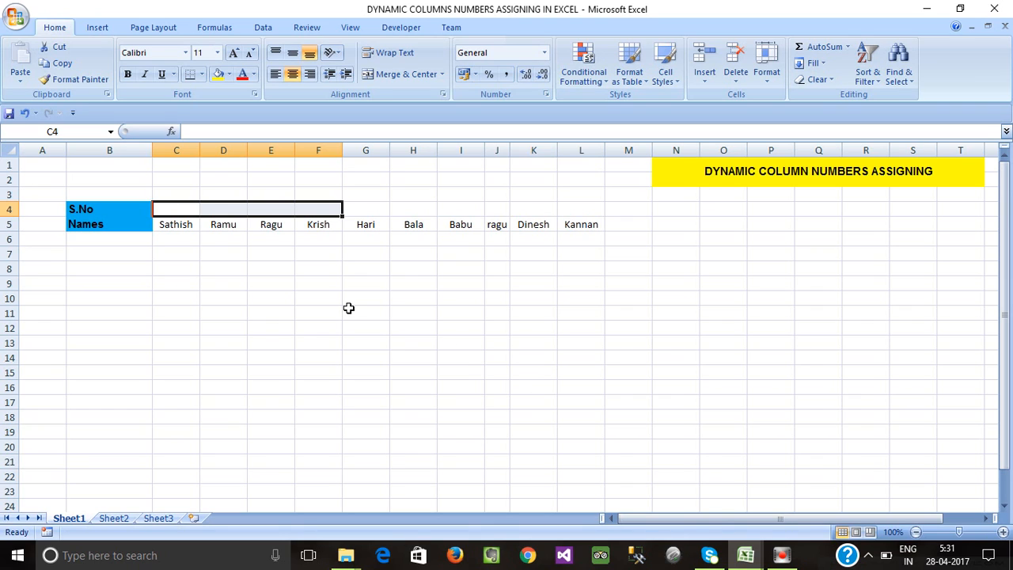
{"action": "left_click", "coordinate": [242, 297]}
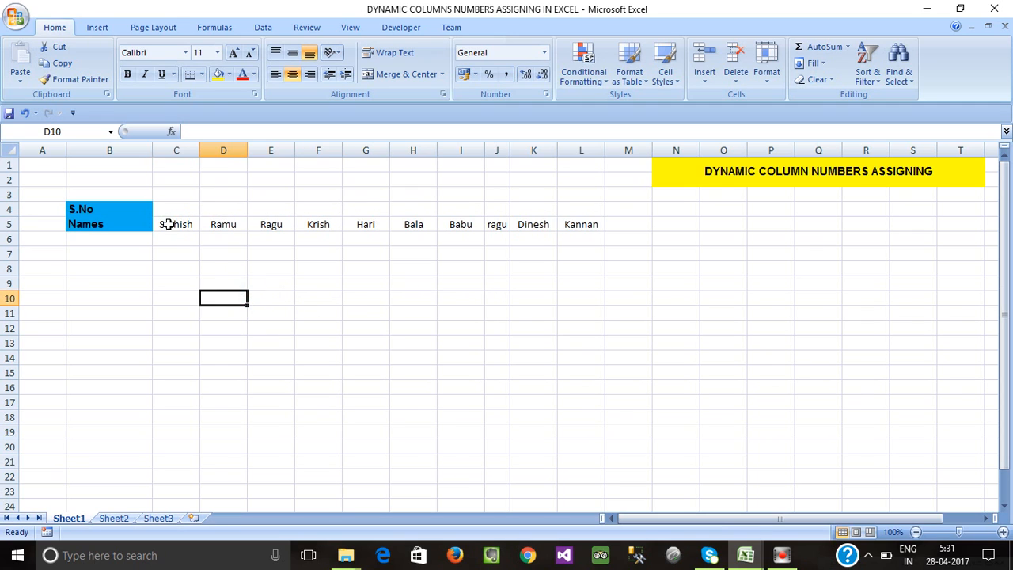
{"action": "left_click_drag", "start_coordinate": [102, 225], "coordinate": [580, 227]}
{"action": "left_click", "coordinate": [103, 207]}
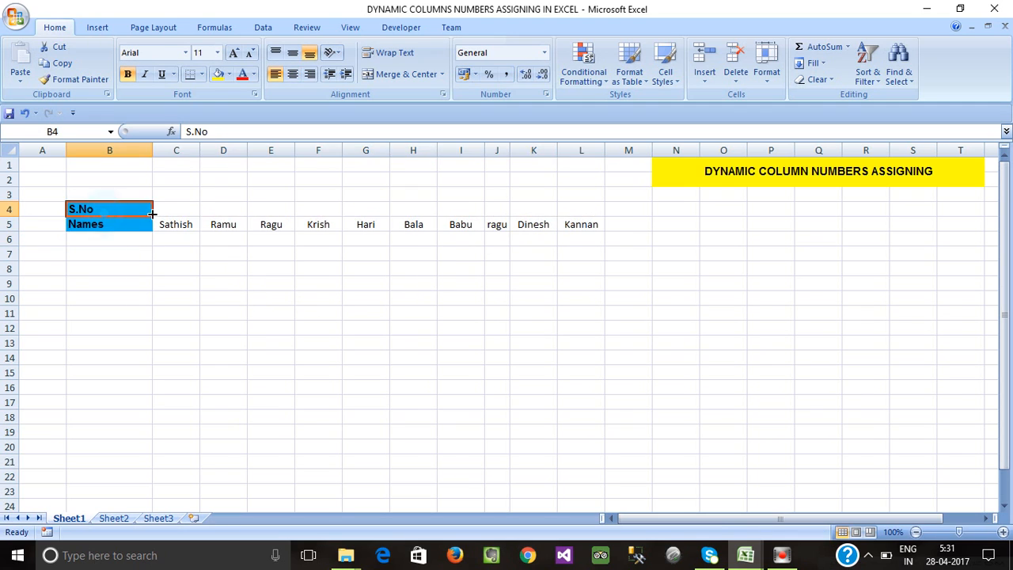
{"action": "left_click_drag", "start_coordinate": [180, 207], "coordinate": [607, 213]}
{"action": "left_click", "coordinate": [464, 272]}
Enter the serial numbers 1 in C4 and 2 in D4 of the S.No row
{"action": "left_click", "coordinate": [178, 208]}
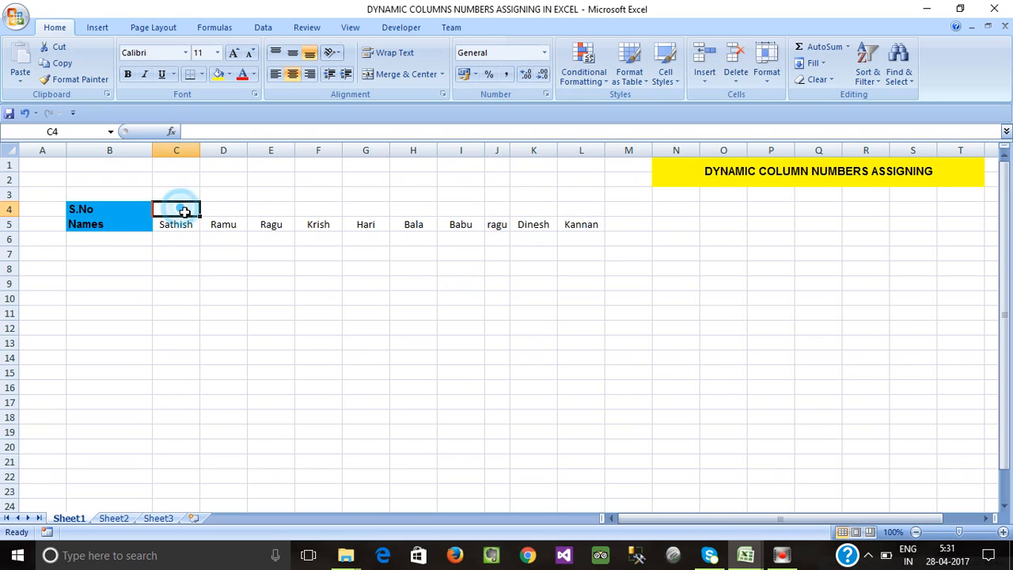
{"action": "type", "text": "1"}
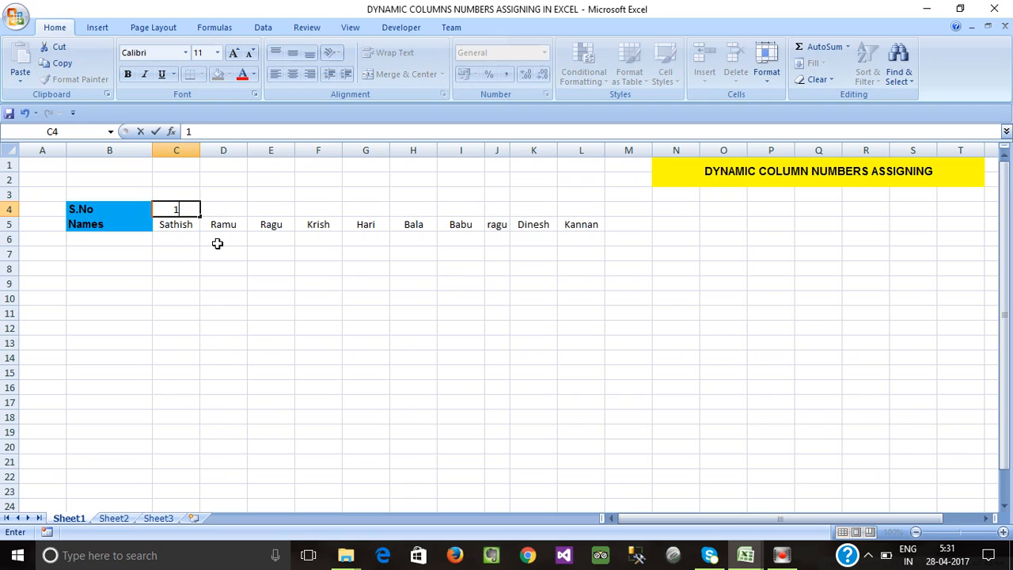
{"action": "key", "text": "Tab"}
{"action": "type", "text": "2"}
{"action": "key", "text": "Return"}
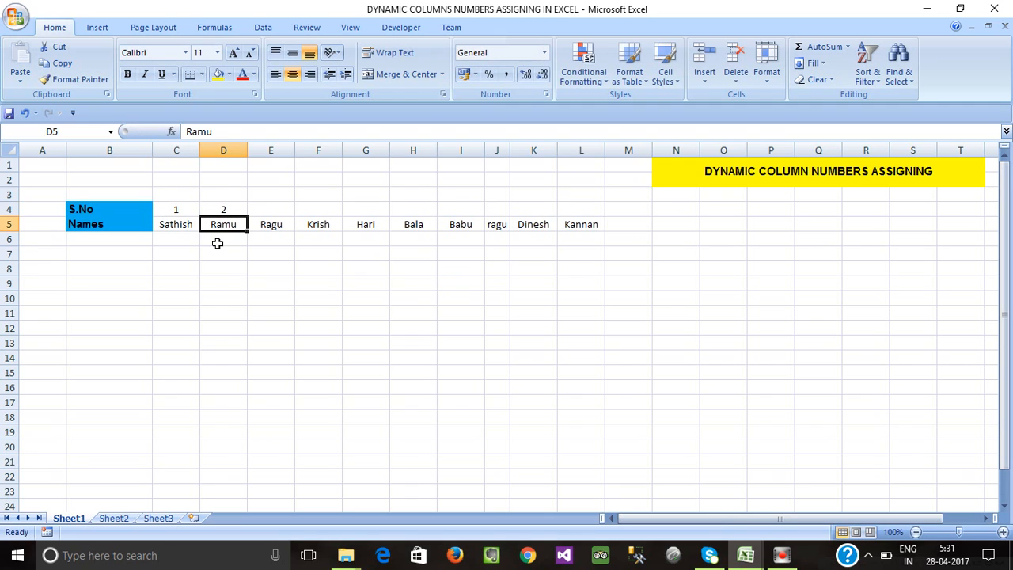
{"action": "key", "text": "Up"}
{"action": "left_click", "coordinate": [217, 243]}
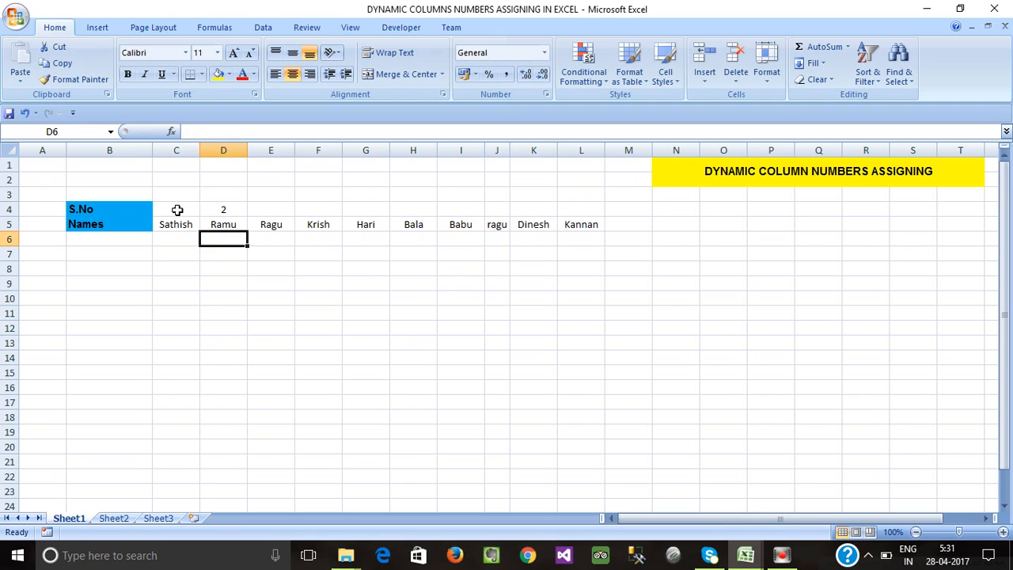
Extend the number series from C4:D4 across the S.No row to L4
{"action": "left_click_drag", "start_coordinate": [177, 209], "coordinate": [240, 208]}
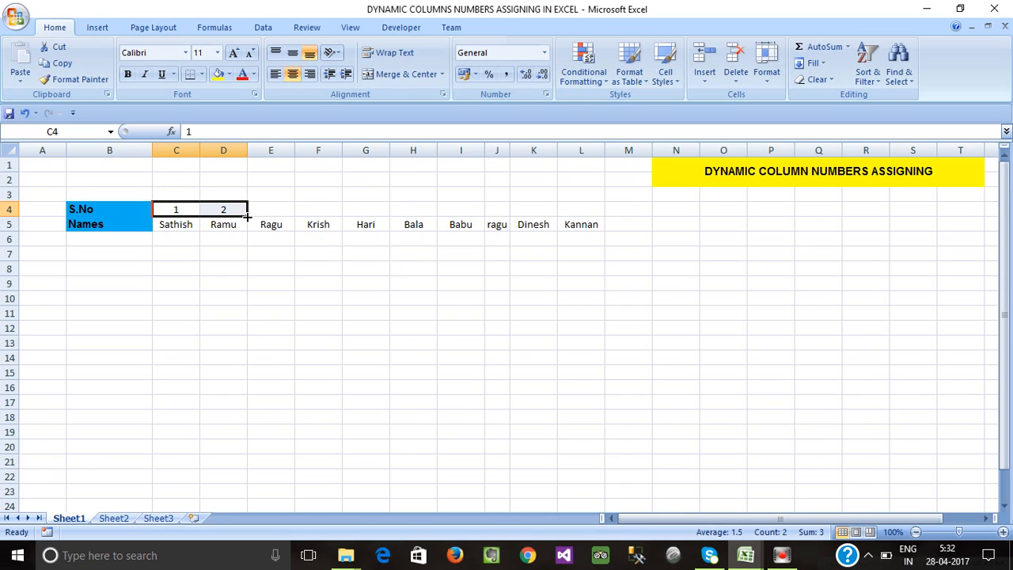
{"action": "left_click_drag", "start_coordinate": [246, 216], "coordinate": [597, 212]}
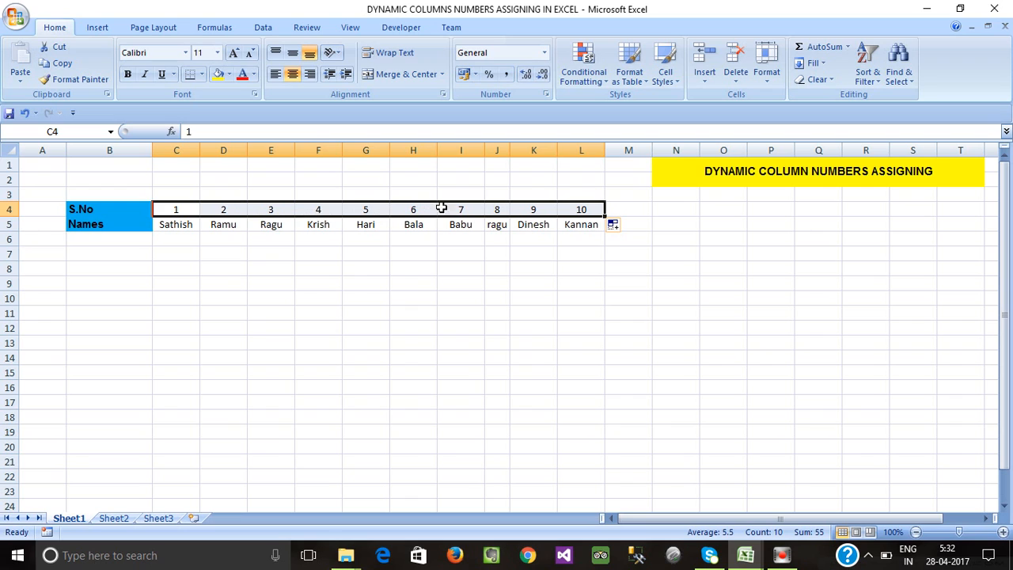
{"action": "left_click", "coordinate": [563, 209]}
{"action": "left_click", "coordinate": [428, 252]}
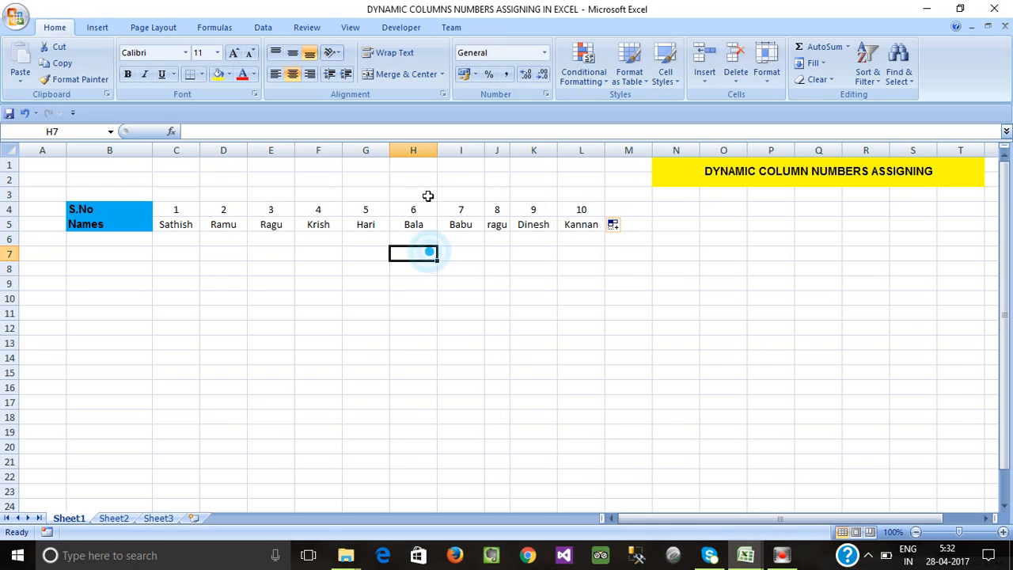
Insert a blank column before column H, ahead of the sixth name
{"action": "left_click", "coordinate": [412, 147]}
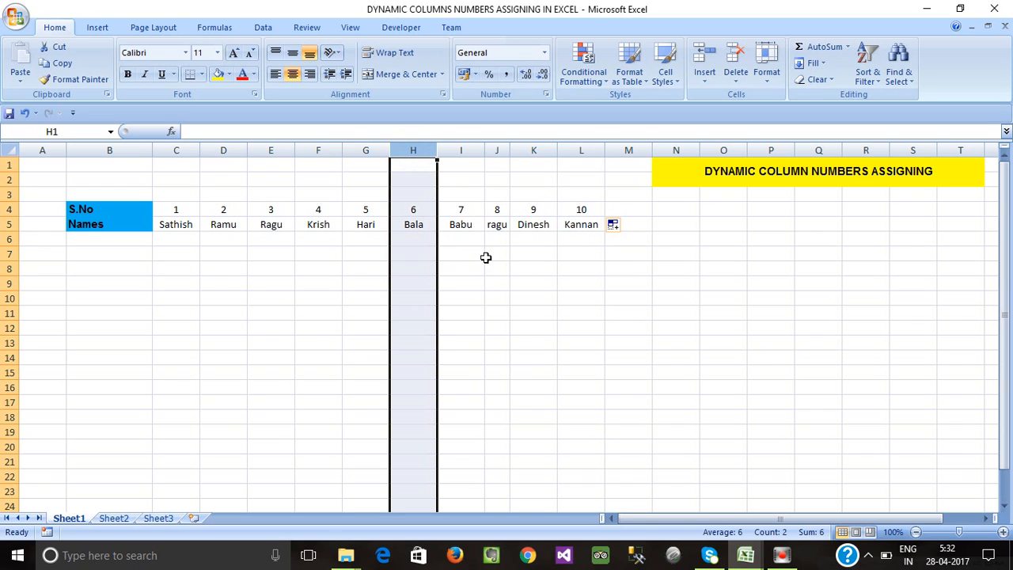
{"action": "key", "text": "ctrl+shift+plus"}
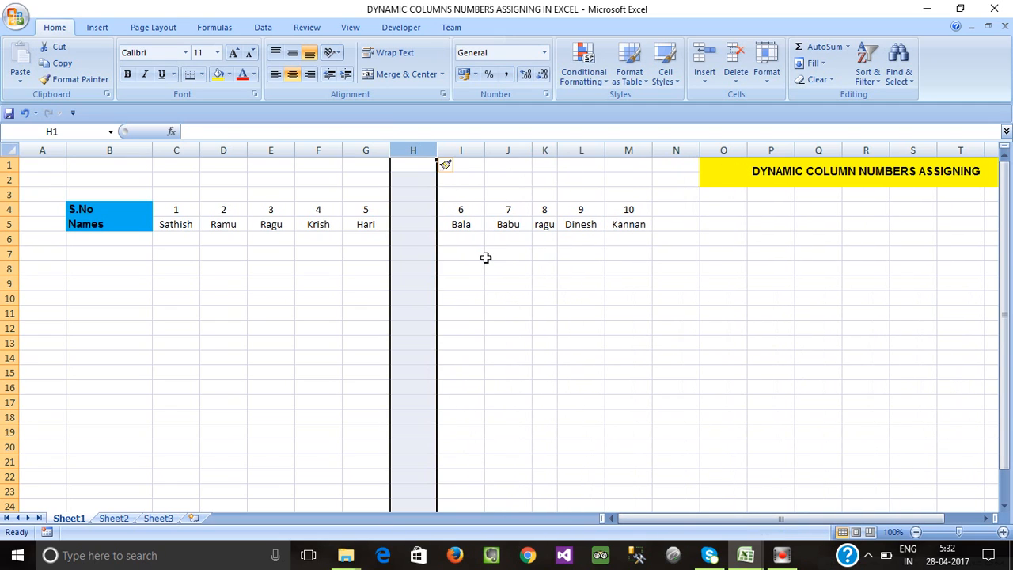
{"action": "left_click", "coordinate": [473, 268]}
Examine the row 4 serial numbers on both sides of the blank column H
{"action": "left_click", "coordinate": [407, 208]}
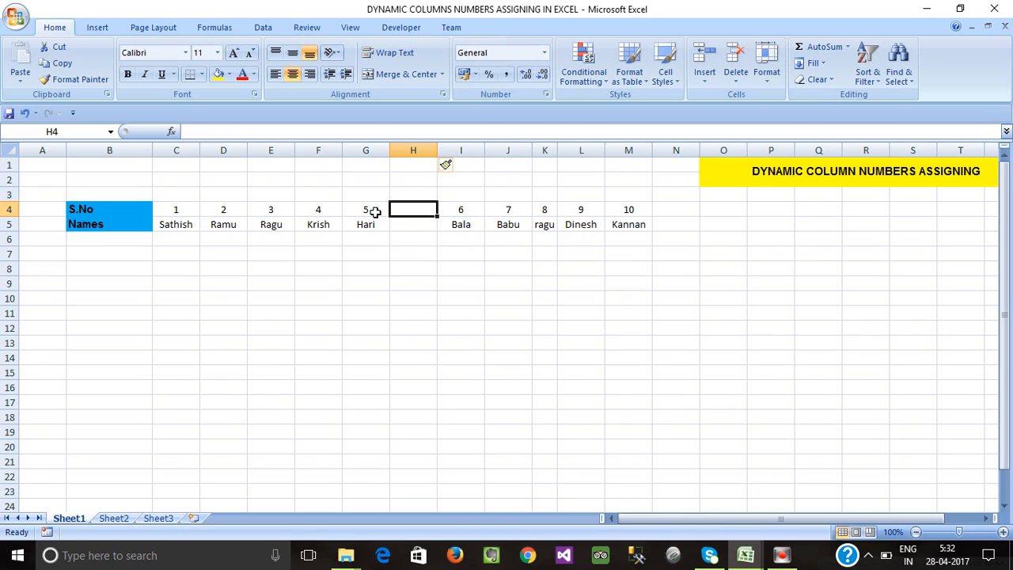
{"action": "left_click", "coordinate": [379, 213]}
{"action": "left_click", "coordinate": [448, 207]}
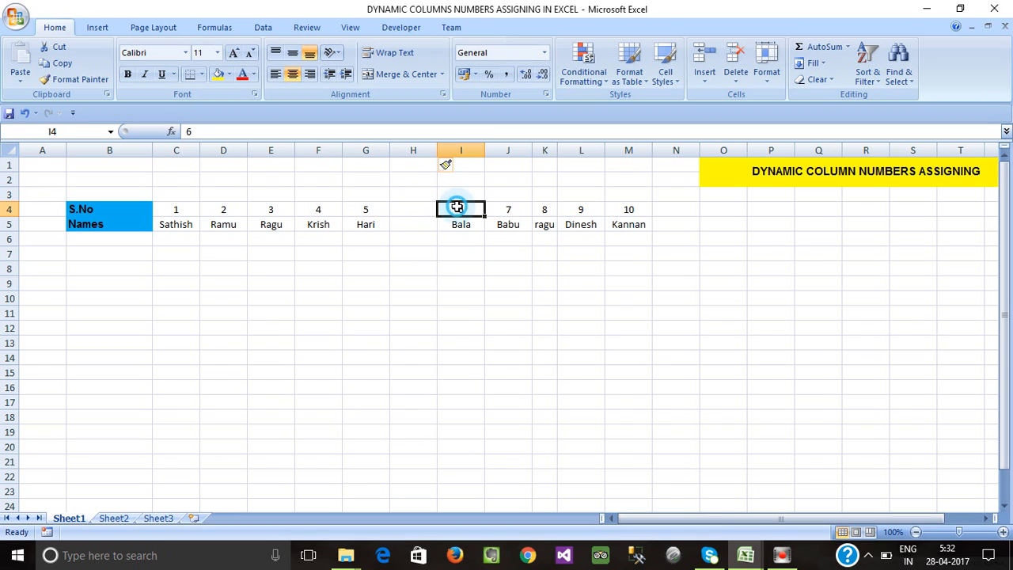
{"action": "left_click", "coordinate": [458, 144]}
{"action": "left_click", "coordinate": [410, 146]}
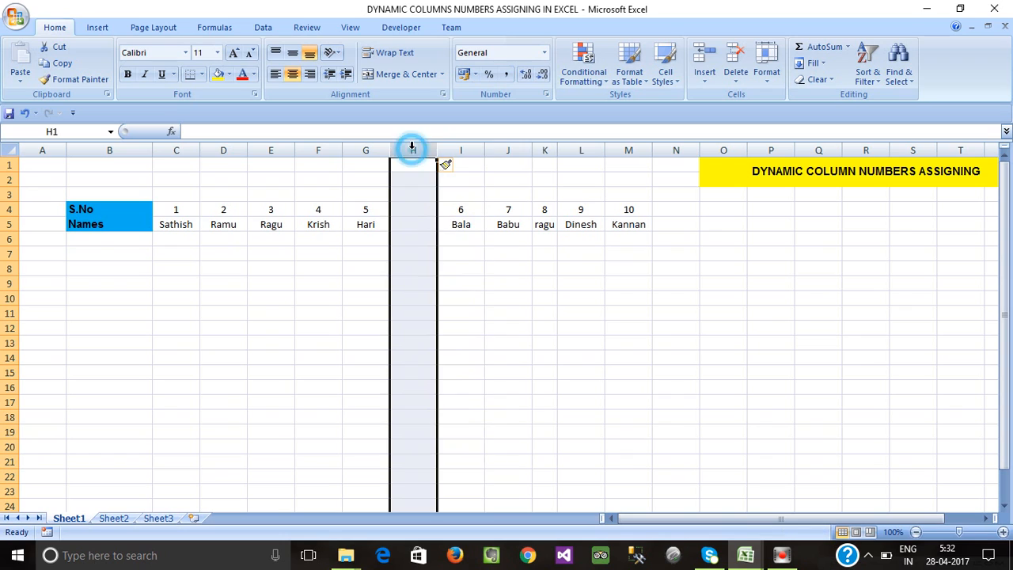
{"action": "left_click", "coordinate": [411, 212]}
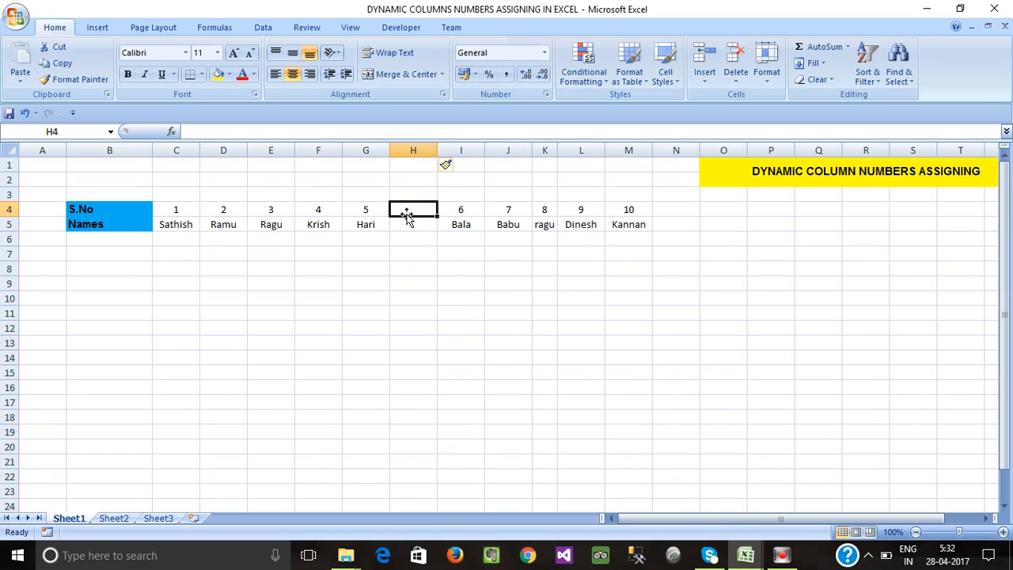
{"action": "left_click", "coordinate": [408, 209]}
{"action": "left_click_drag", "start_coordinate": [457, 210], "coordinate": [628, 211]}
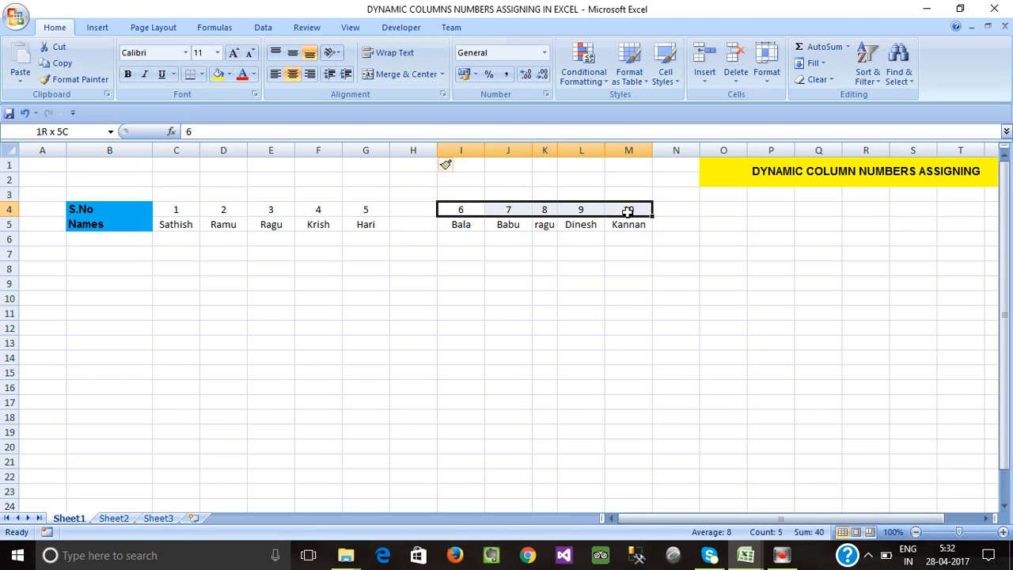
Delete the blank column H and clear the serial numbers from C4:L4
{"action": "left_click", "coordinate": [412, 151]}
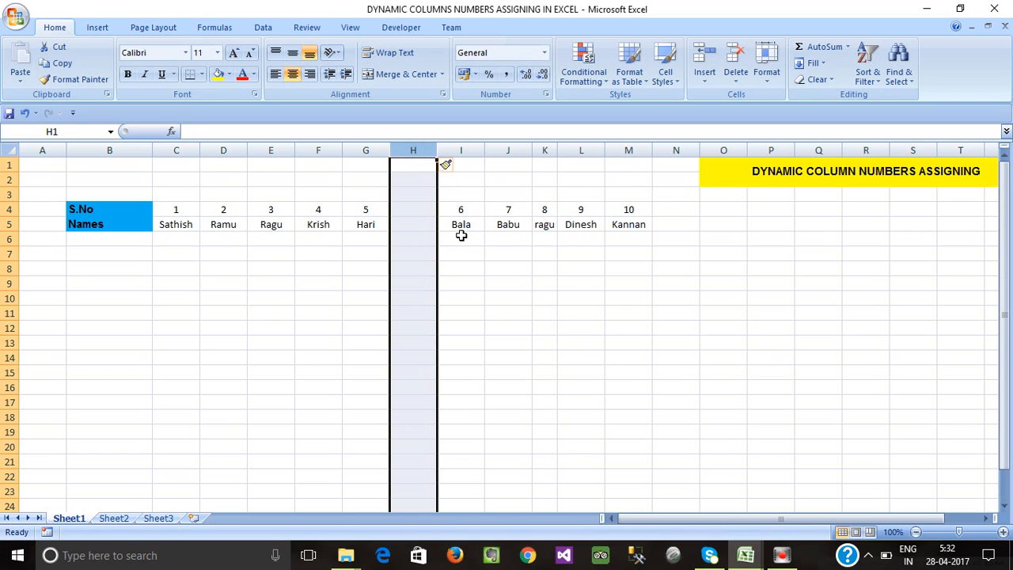
{"action": "key", "text": "ctrl+minus"}
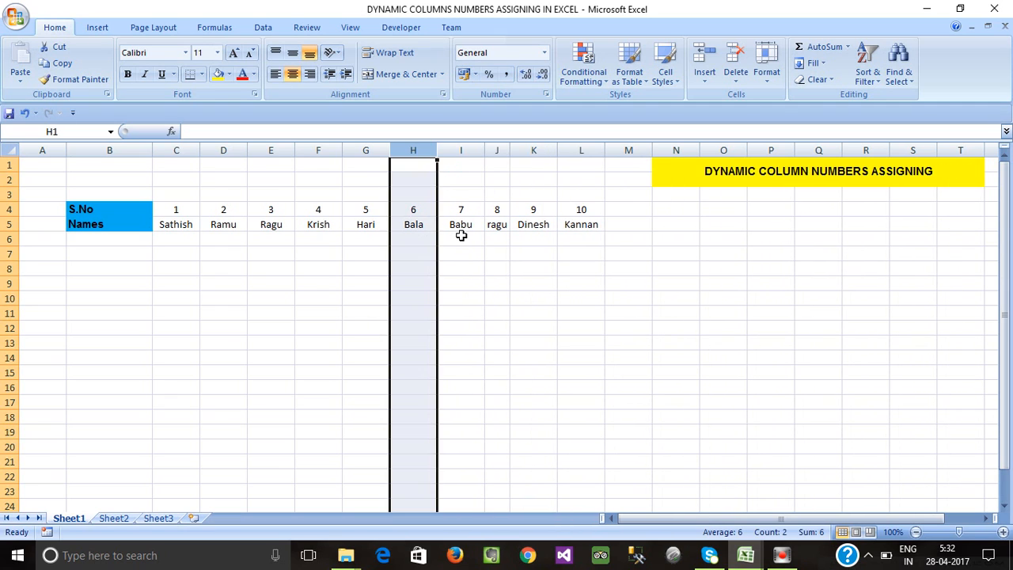
{"action": "left_click", "coordinate": [318, 239]}
{"action": "left_click_drag", "start_coordinate": [187, 214], "coordinate": [600, 212]}
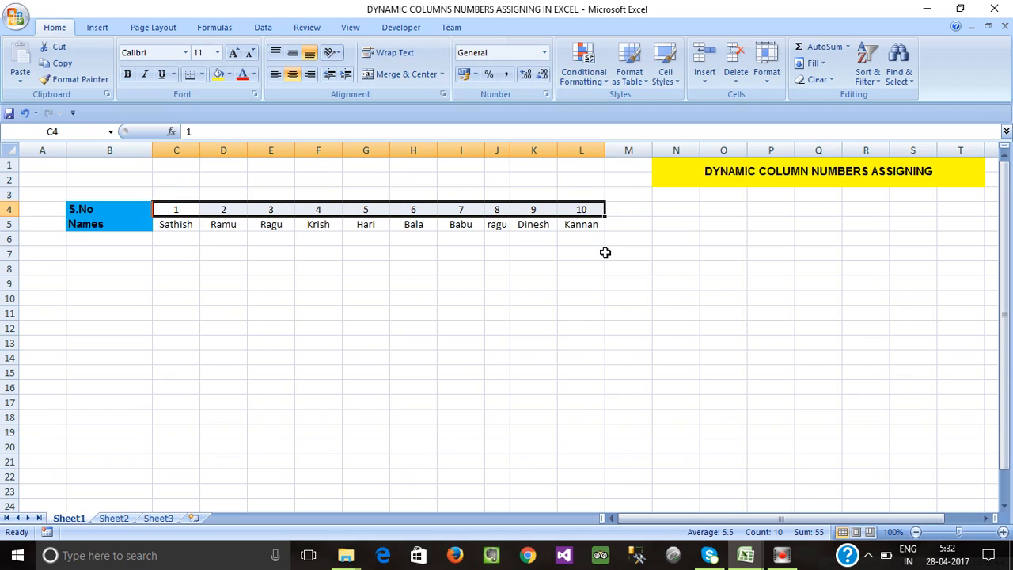
{"action": "key", "text": "Delete"}
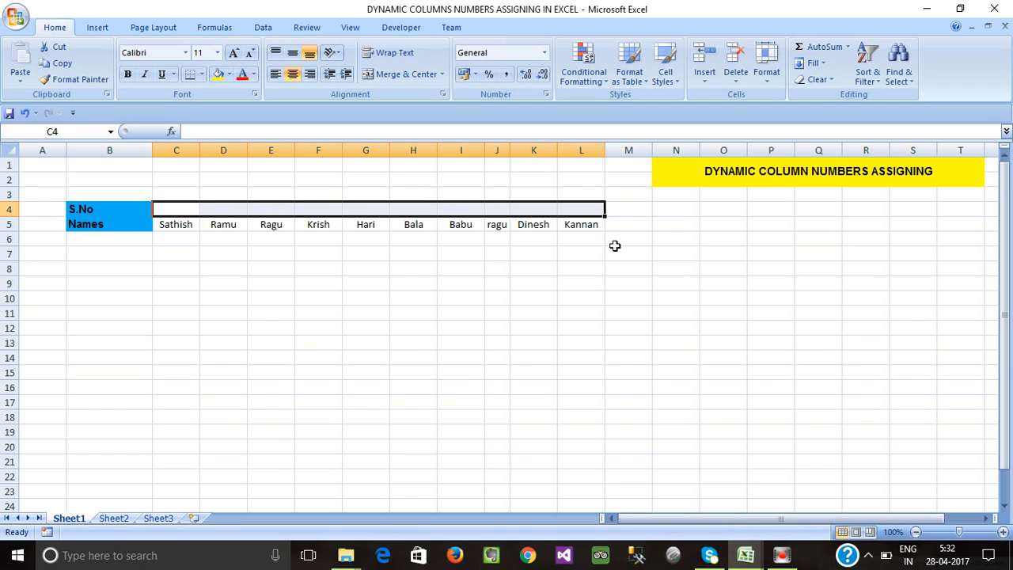
{"action": "left_click", "coordinate": [229, 279]}
Enter the formula =COLUMN(C5) in C4 under the S.No row
{"action": "left_click", "coordinate": [184, 210]}
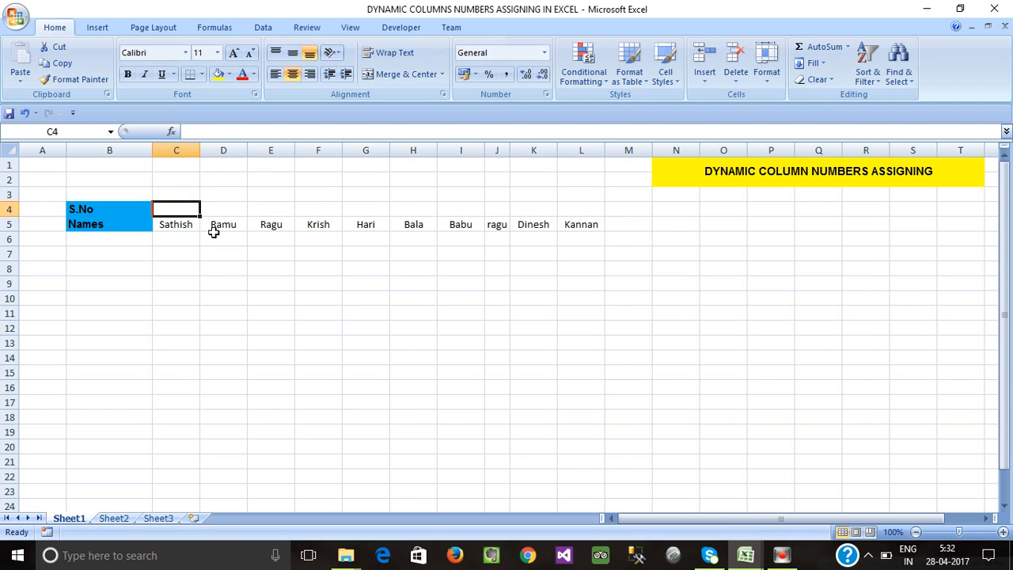
{"action": "type", "text": "=c"}
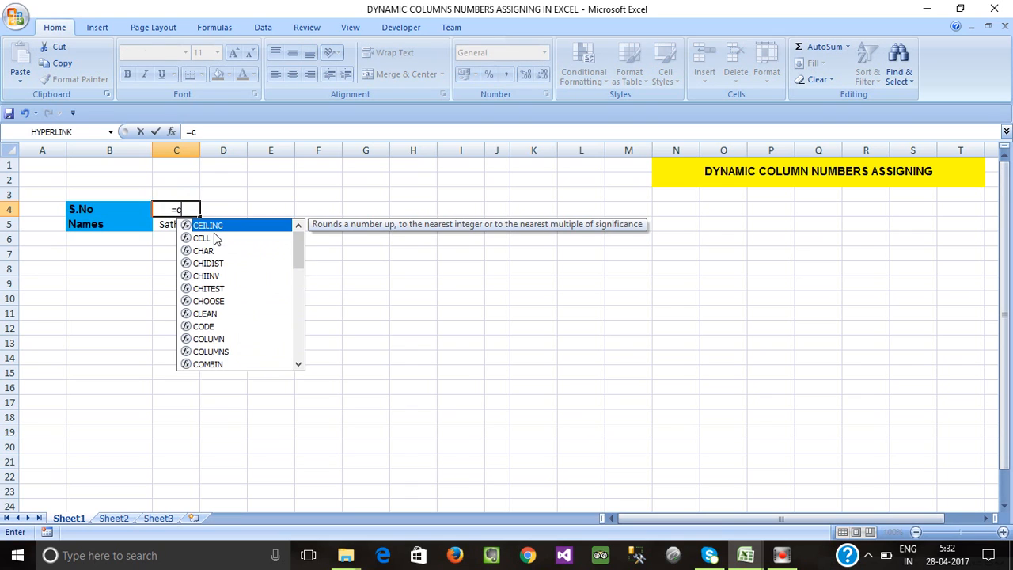
{"action": "type", "text": "olum"}
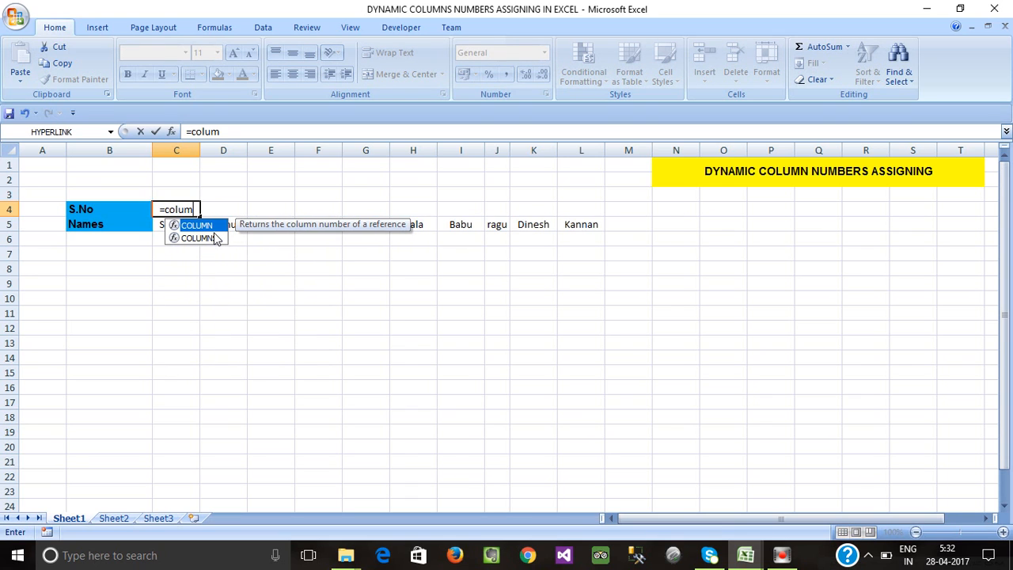
{"action": "double_click", "coordinate": [214, 230]}
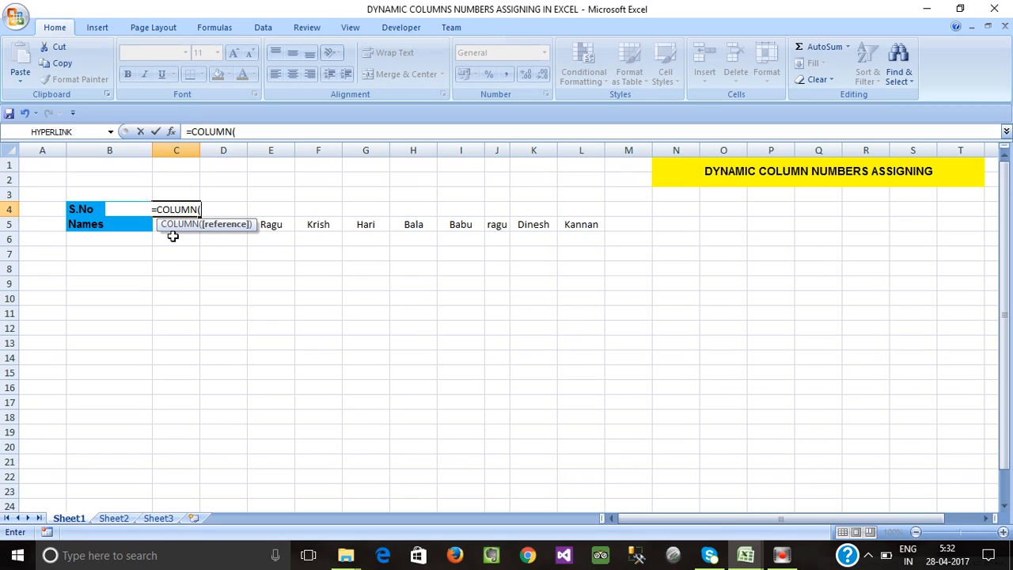
{"action": "type", "text": "c"}
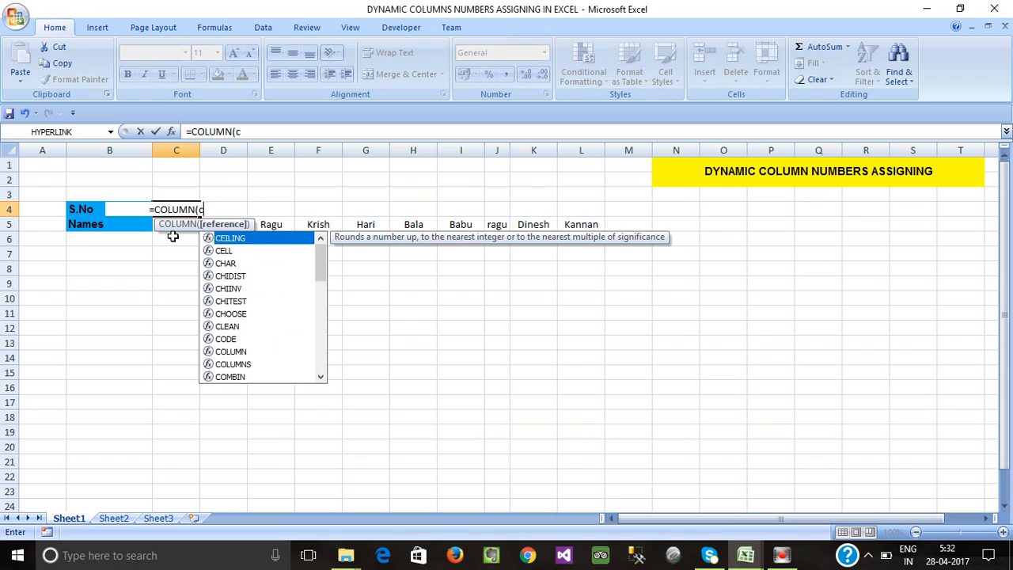
{"action": "type", "text": "5"}
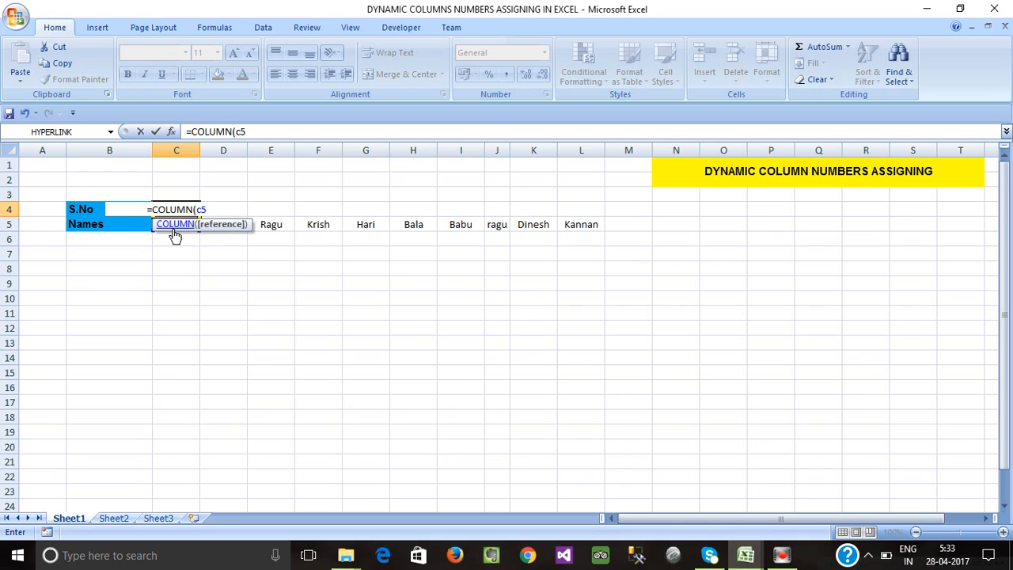
{"action": "type", "text": ")"}
{"action": "key", "text": "Return"}
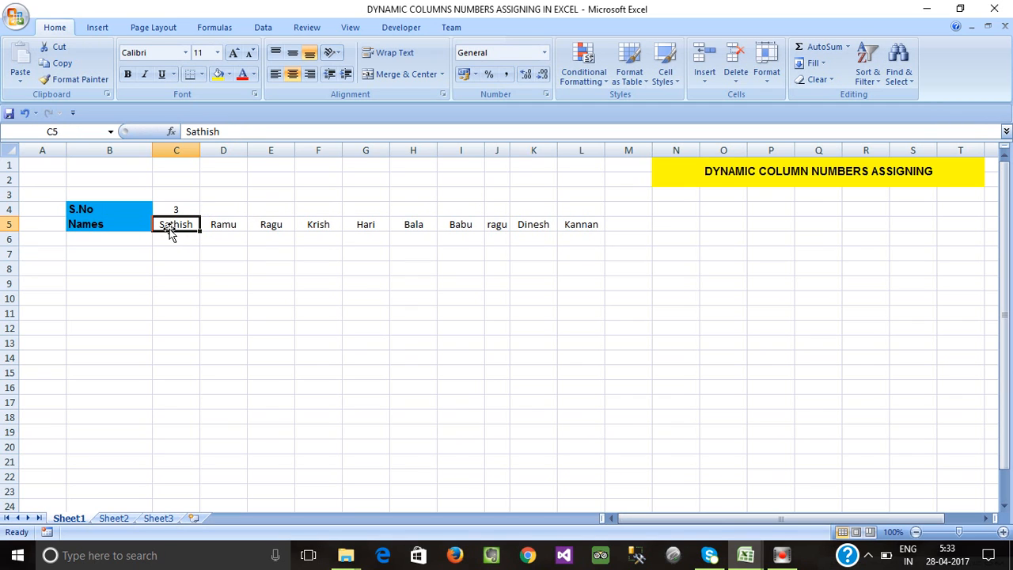
Compare the formula result in C4 with the position of column C, counting columns from A
{"action": "left_click", "coordinate": [181, 210]}
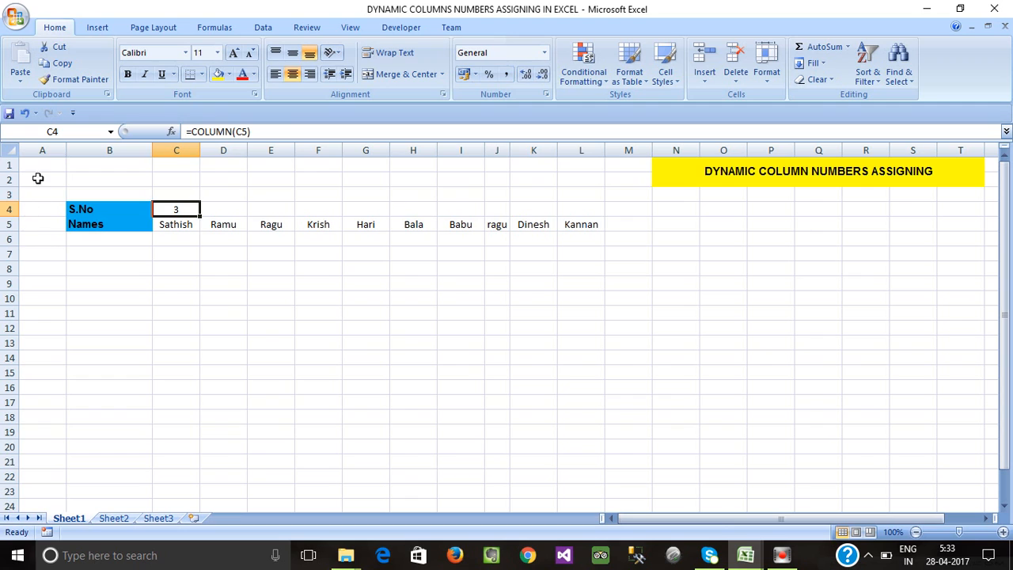
{"action": "left_click", "coordinate": [41, 148]}
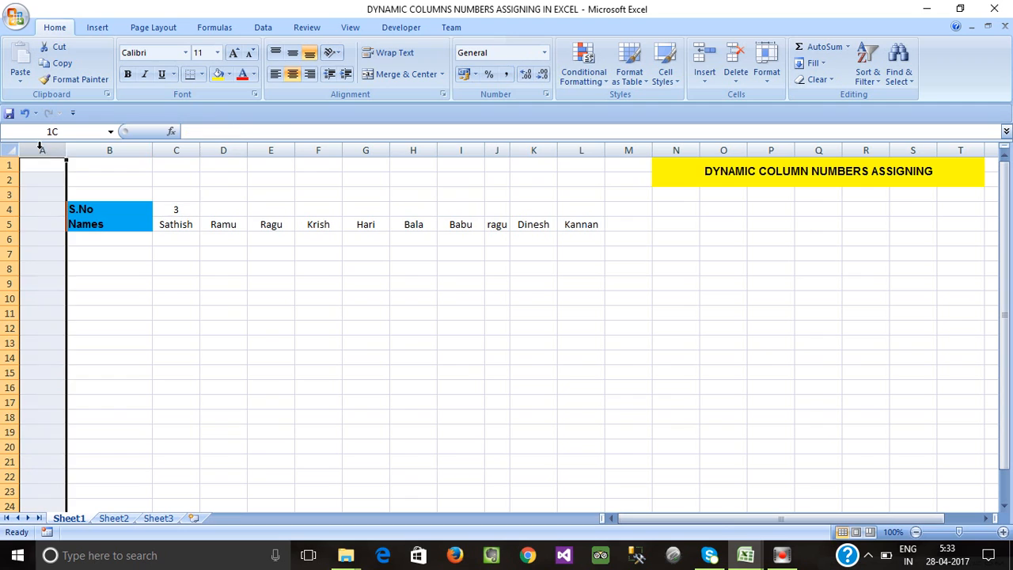
{"action": "left_click", "coordinate": [98, 147]}
{"action": "left_click", "coordinate": [170, 150]}
{"action": "left_click", "coordinate": [185, 211]}
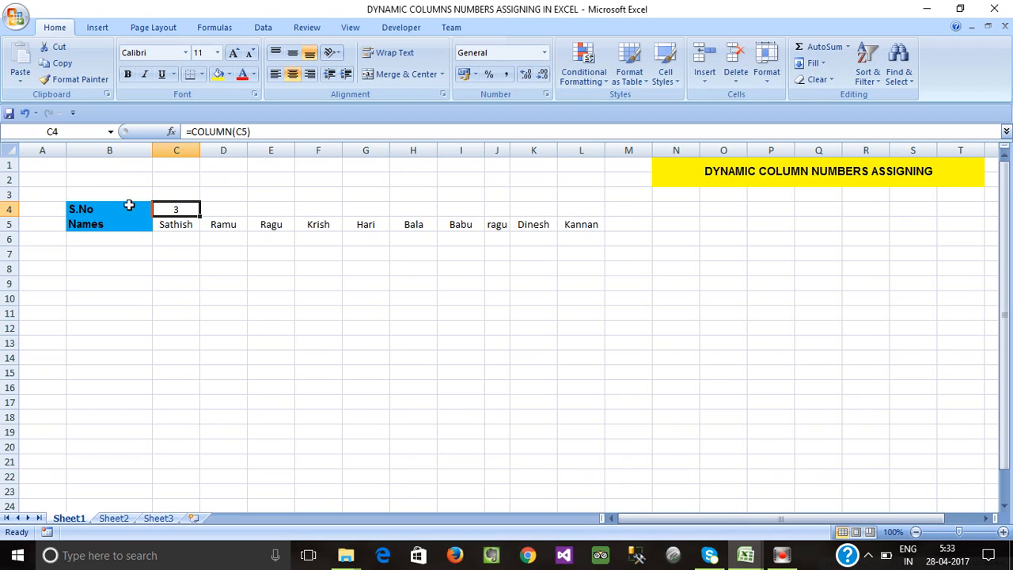
{"action": "left_click", "coordinate": [177, 211]}
{"action": "left_click", "coordinate": [184, 221]}
{"action": "left_click", "coordinate": [186, 209]}
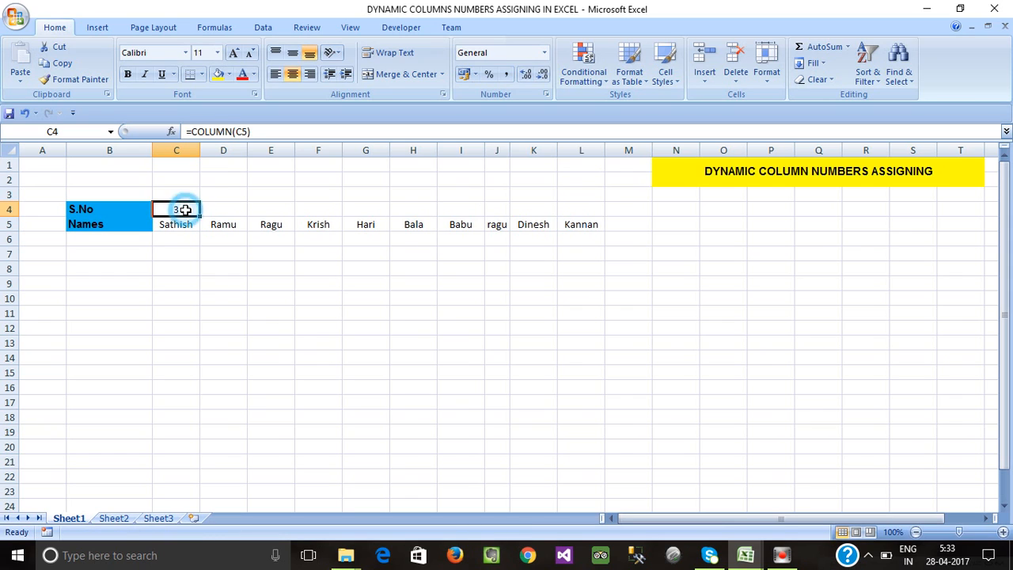
{"action": "left_click_drag", "start_coordinate": [187, 210], "coordinate": [227, 208]}
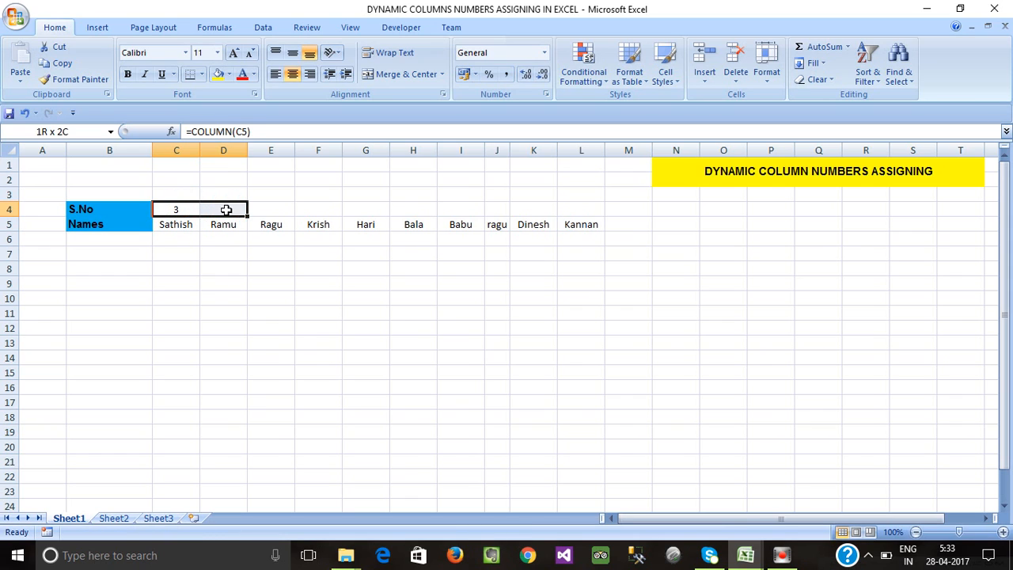
{"action": "left_click", "coordinate": [166, 238]}
Subtract 2 from the formula in C4 so it reads =COLUMN(C5)-2
{"action": "double_click", "coordinate": [180, 210]}
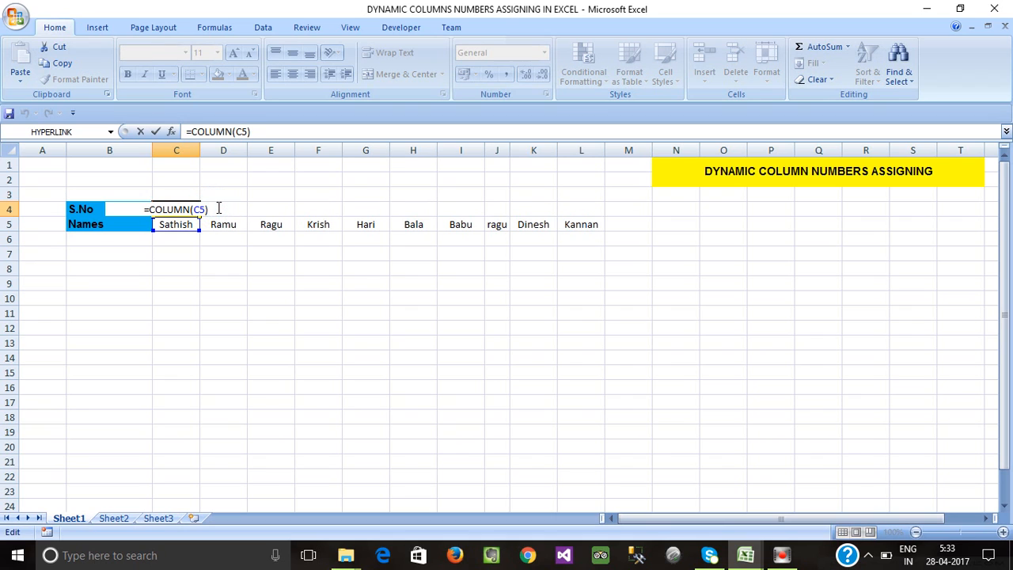
{"action": "type", "text": "-2"}
{"action": "key", "text": "Return"}
{"action": "left_click", "coordinate": [192, 209]}
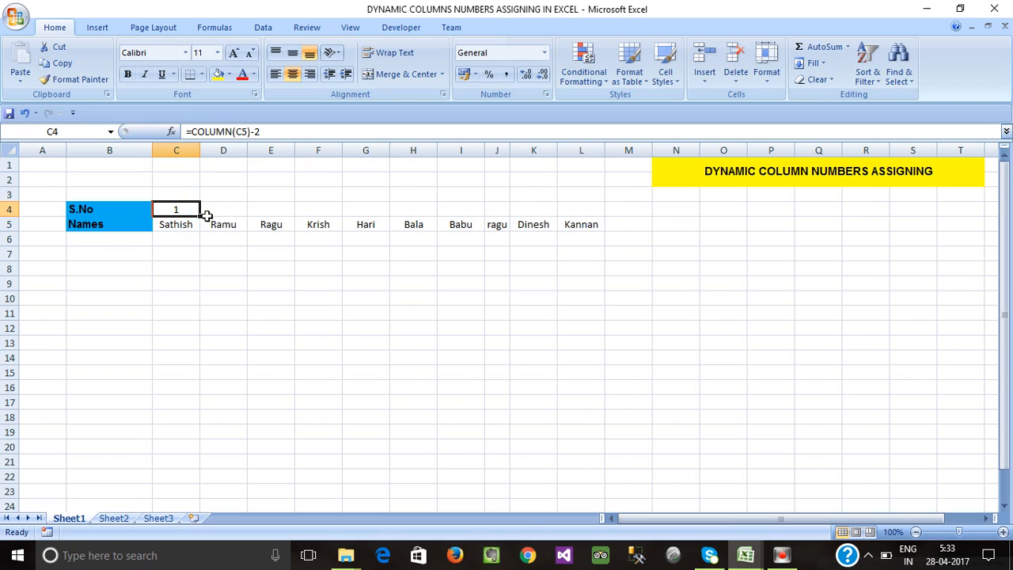
Fill the C4 formula across the S.No row to L4, above the last name
{"action": "left_click", "coordinate": [214, 225]}
{"action": "left_click", "coordinate": [193, 209]}
{"action": "left_click_drag", "start_coordinate": [201, 214], "coordinate": [600, 217]}
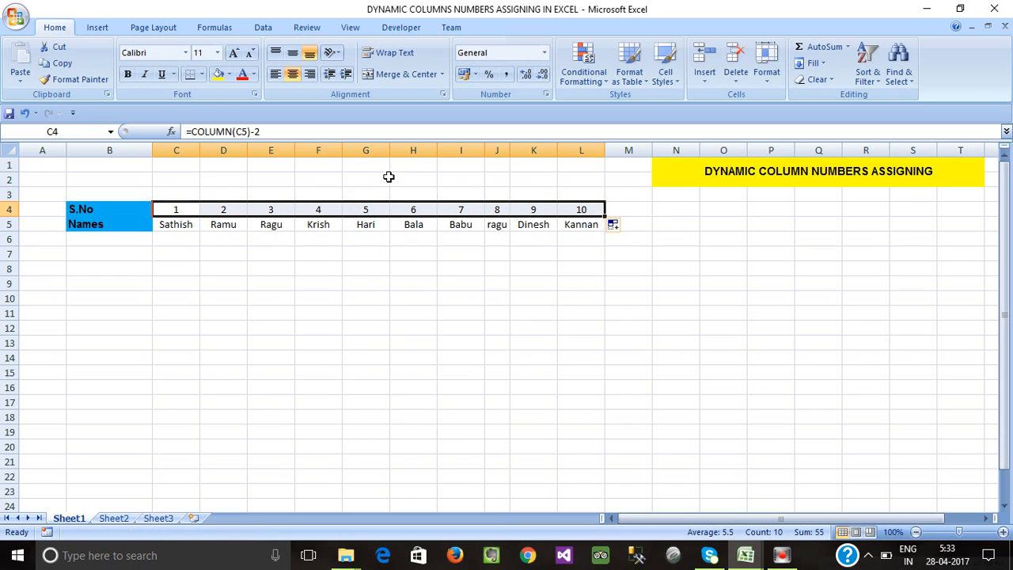
Delete the whole of column G, the fifth name's column, from the sheet
{"action": "left_click", "coordinate": [377, 143]}
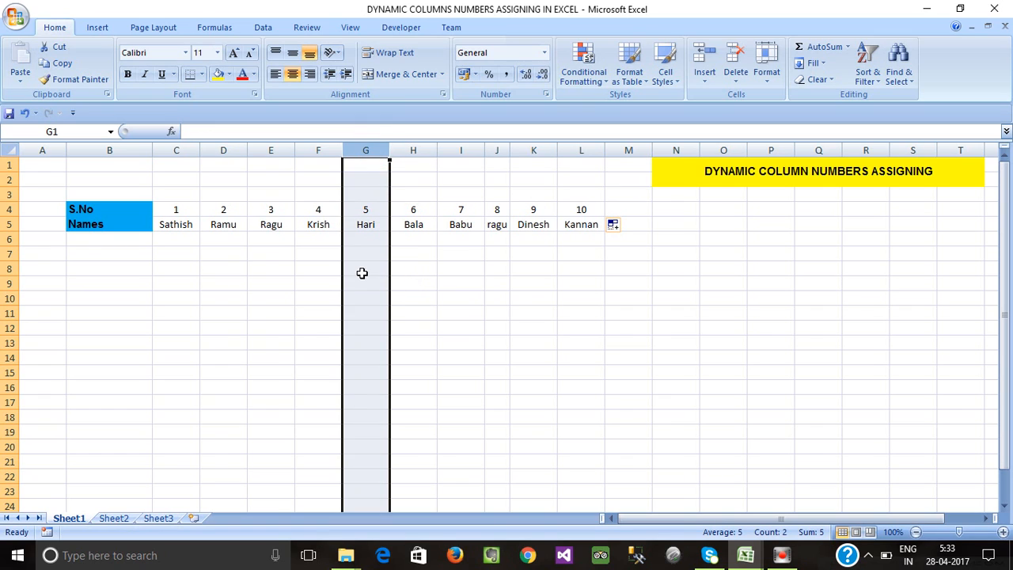
{"action": "key", "text": "ctrl+minus"}
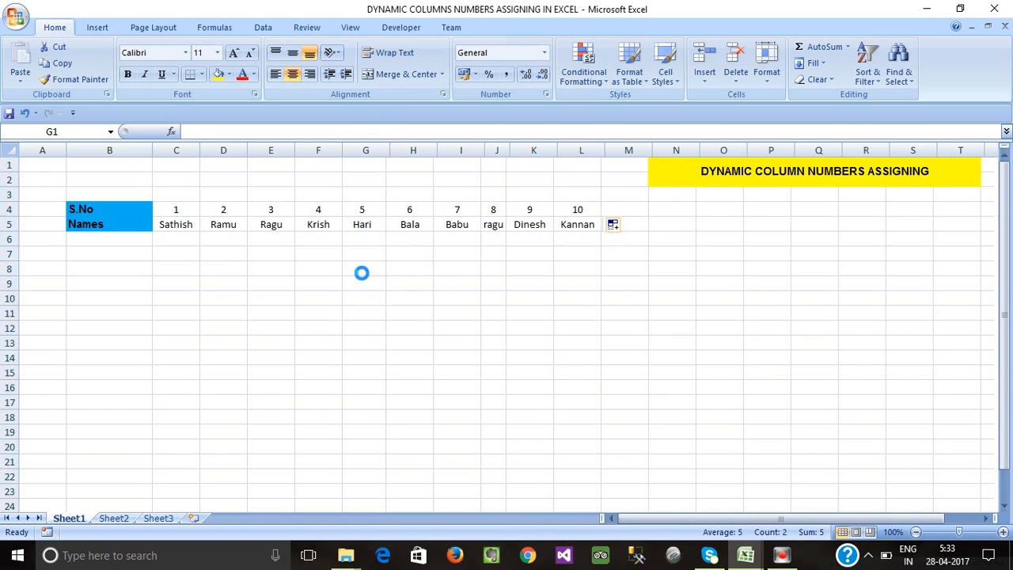
{"action": "left_click", "coordinate": [363, 267]}
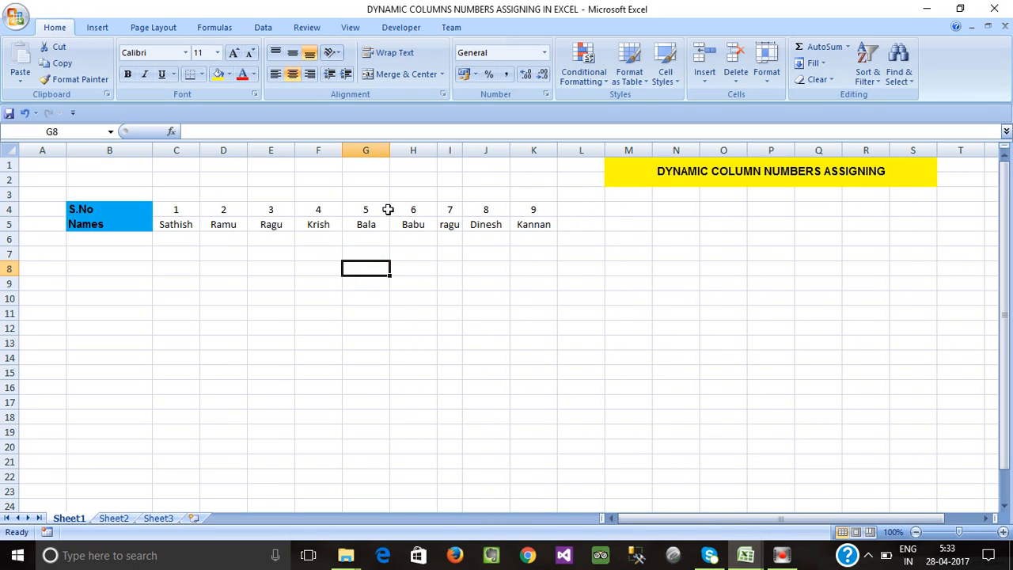
Examine the S.No row formulas in G4 and H4 and the numbering from C4 to K4 after the column deletion
{"action": "left_click", "coordinate": [369, 210]}
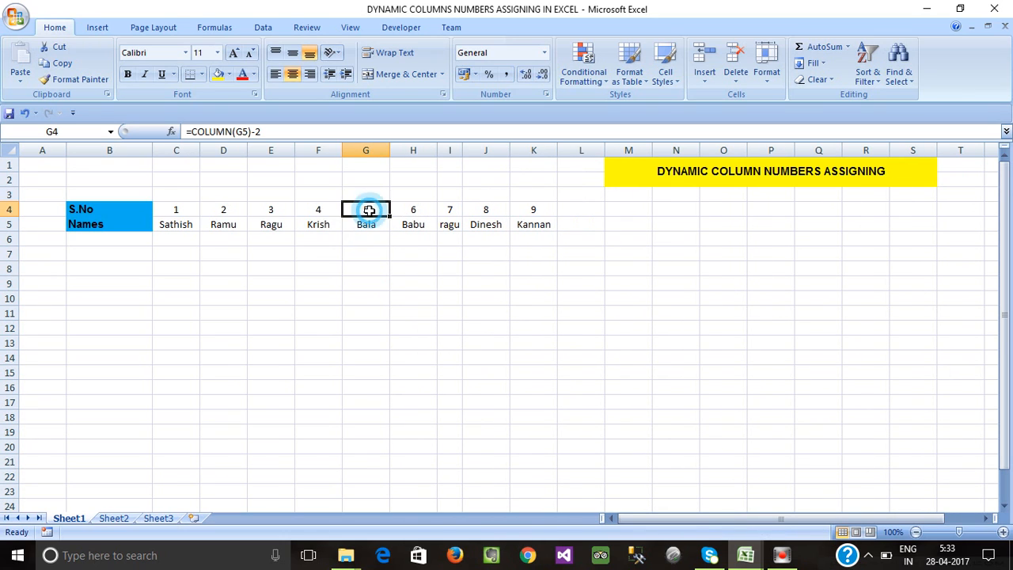
{"action": "left_click", "coordinate": [420, 209]}
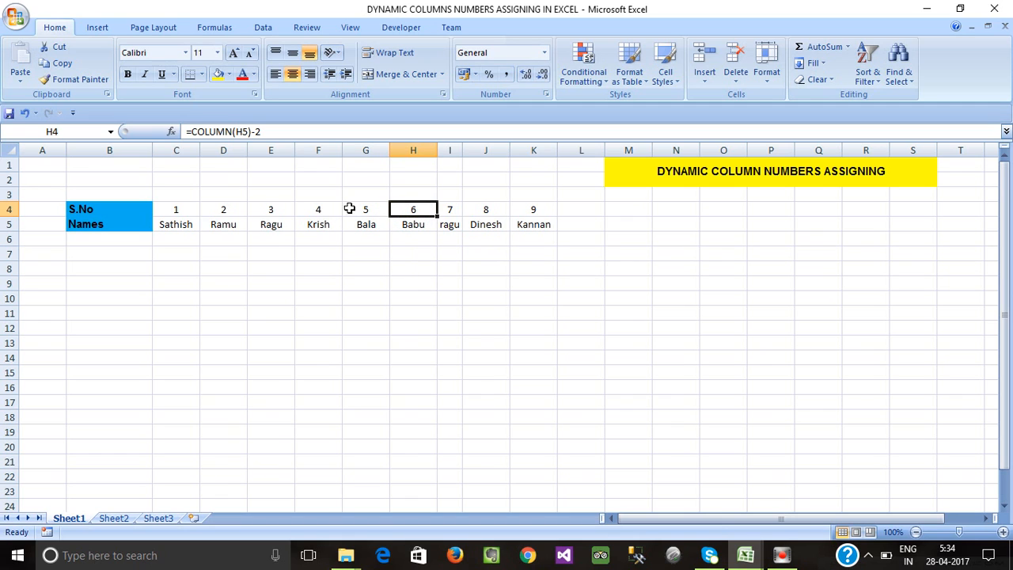
{"action": "left_click_drag", "start_coordinate": [177, 214], "coordinate": [525, 211]}
{"action": "left_click", "coordinate": [395, 224]}
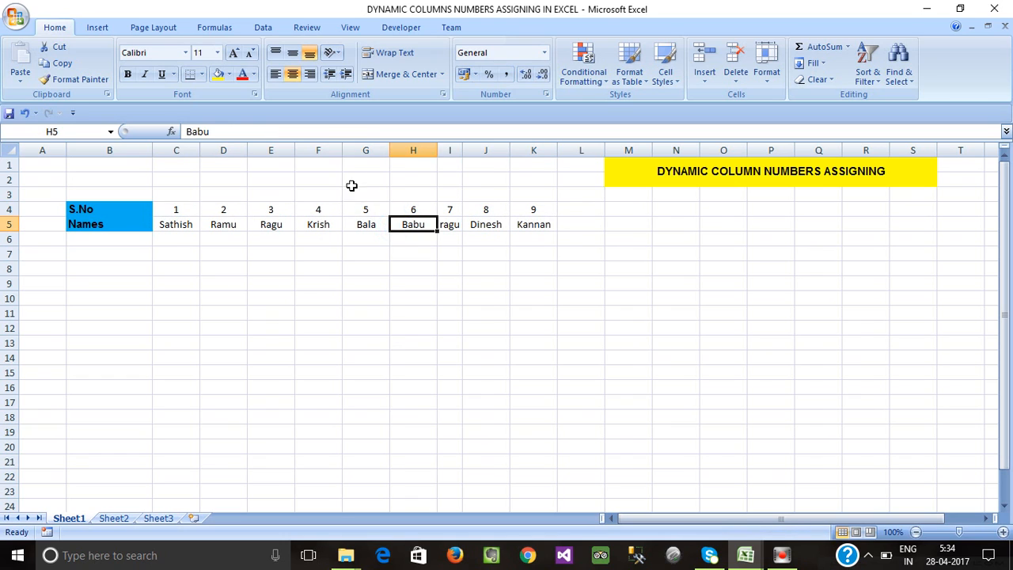
{"action": "left_click", "coordinate": [357, 151]}
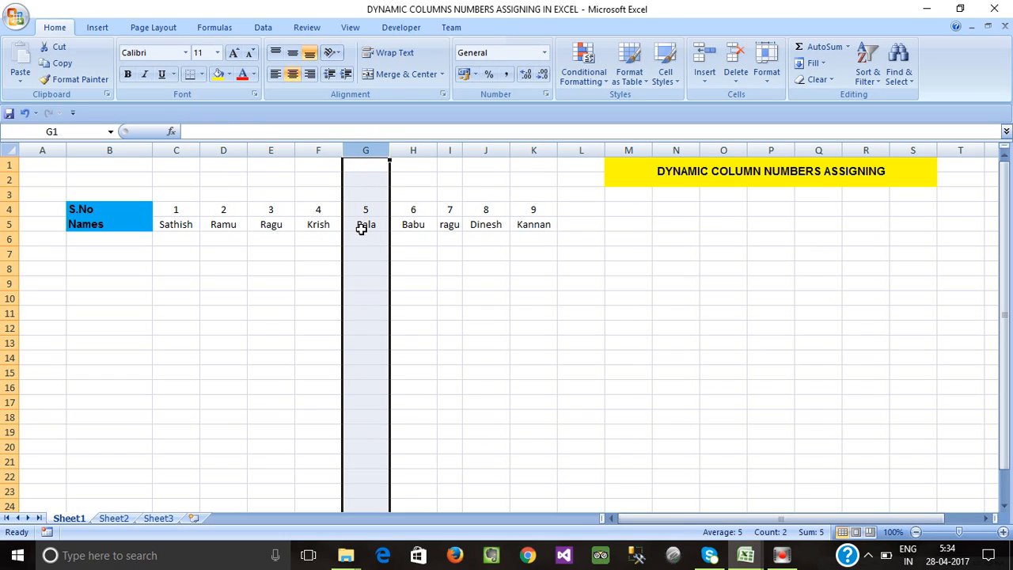
{"action": "left_click", "coordinate": [361, 227]}
{"action": "left_click", "coordinate": [360, 209]}
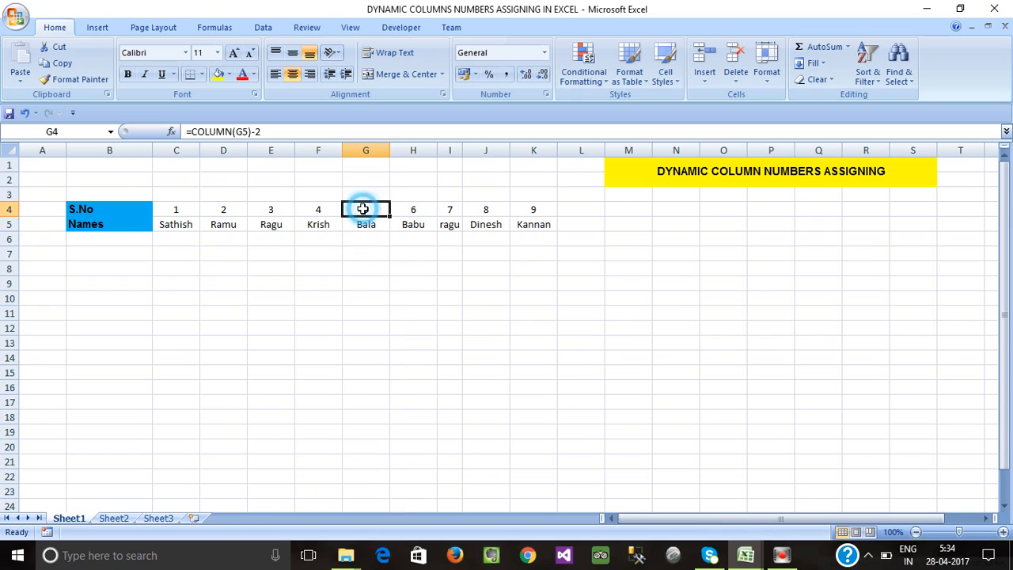
Insert a blank column at G and check the S.No cells on either side of it
{"action": "left_click", "coordinate": [365, 151]}
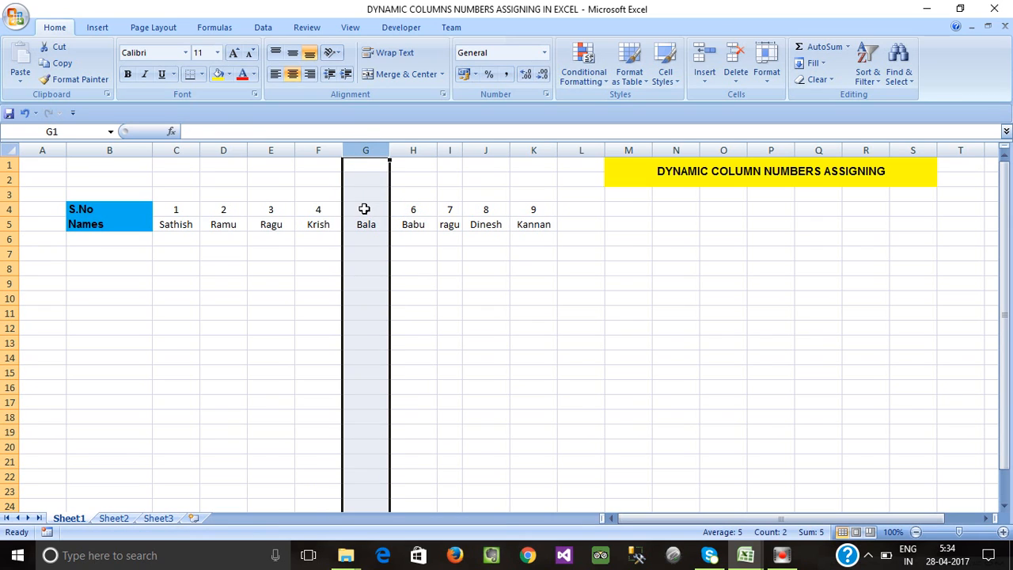
{"action": "key", "text": "ctrl+shift+plus"}
{"action": "left_click", "coordinate": [397, 240]}
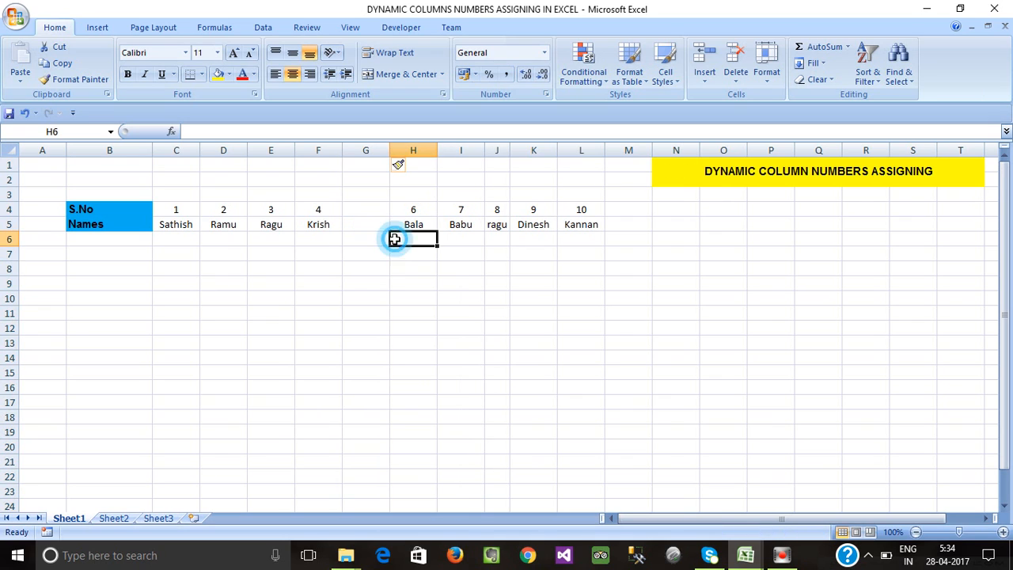
{"action": "left_click", "coordinate": [362, 209]}
{"action": "left_click", "coordinate": [316, 207]}
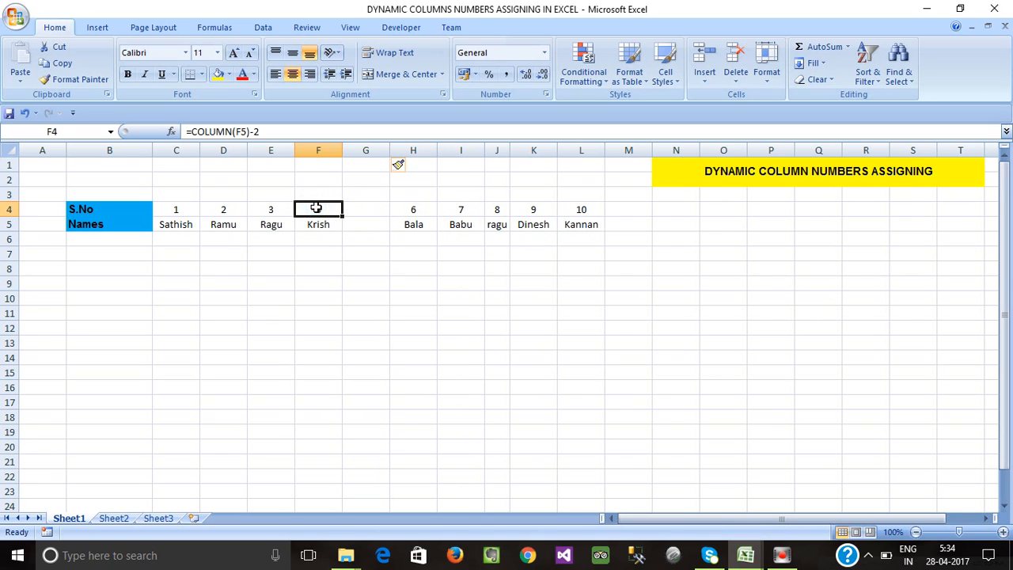
{"action": "left_click", "coordinate": [417, 151]}
{"action": "left_click", "coordinate": [319, 151]}
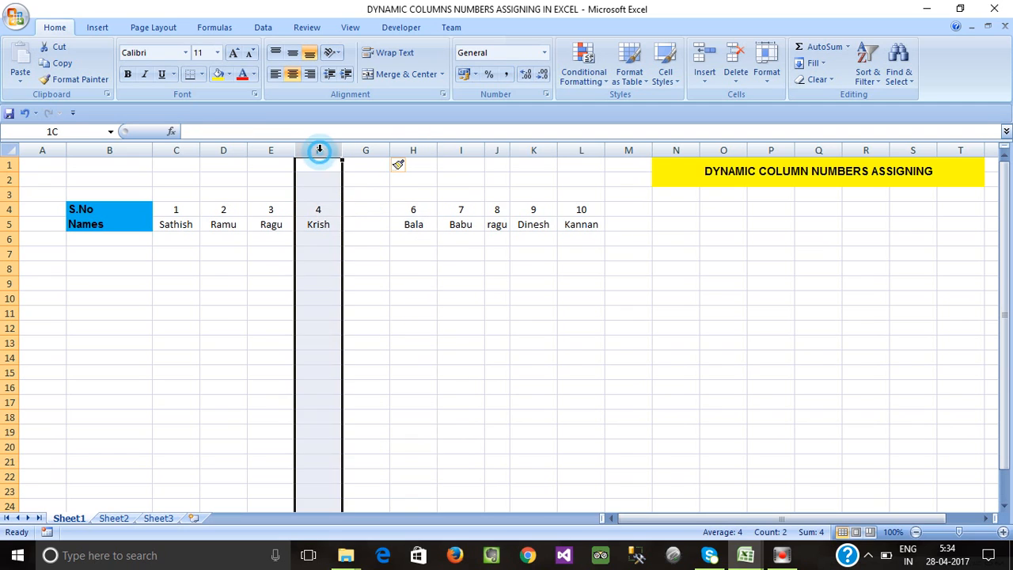
{"action": "left_click", "coordinate": [358, 211]}
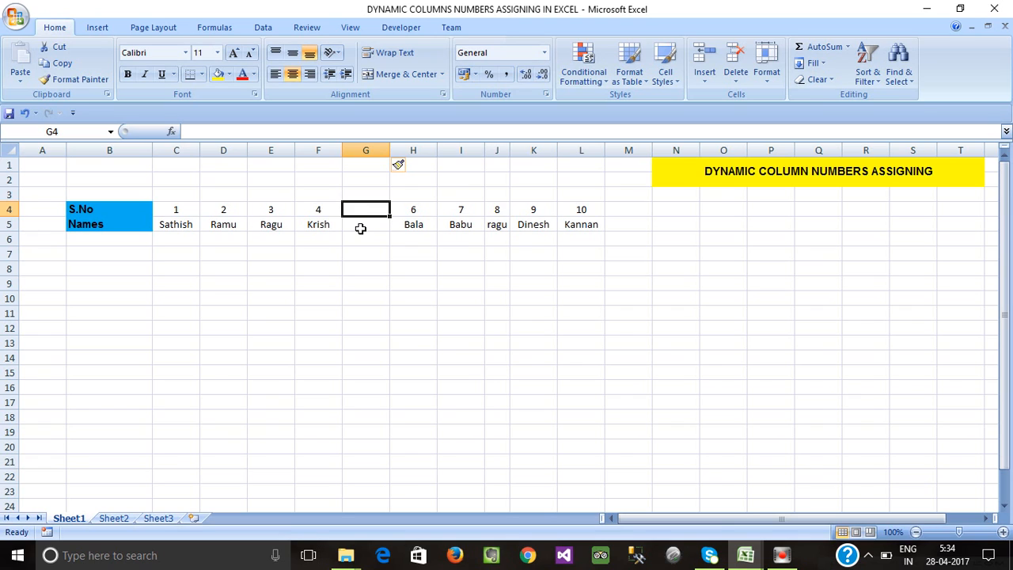
Enter a new first name in G5, in the Names row of the blank column
{"action": "left_click", "coordinate": [360, 228]}
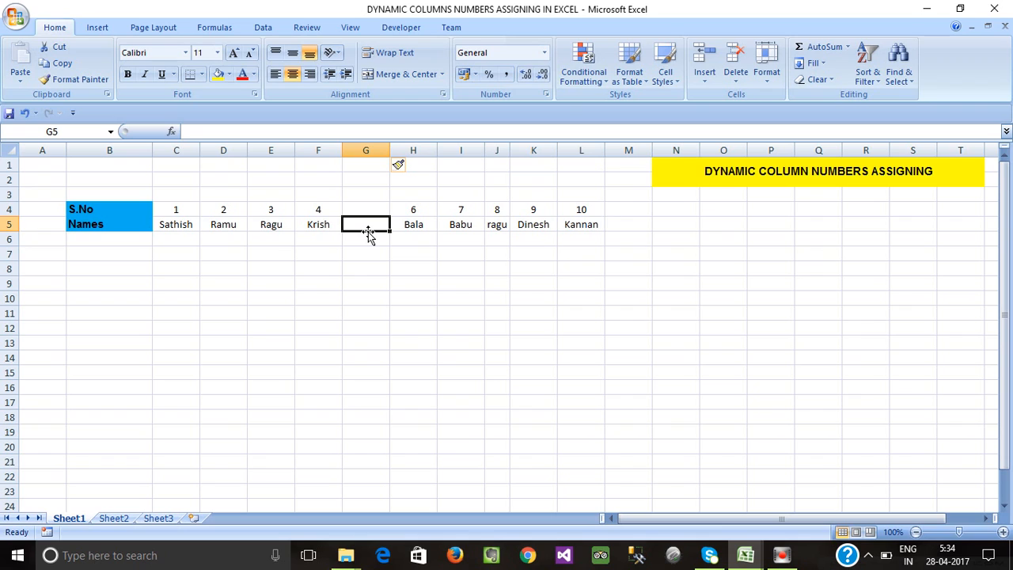
{"action": "type", "text": "Sow"}
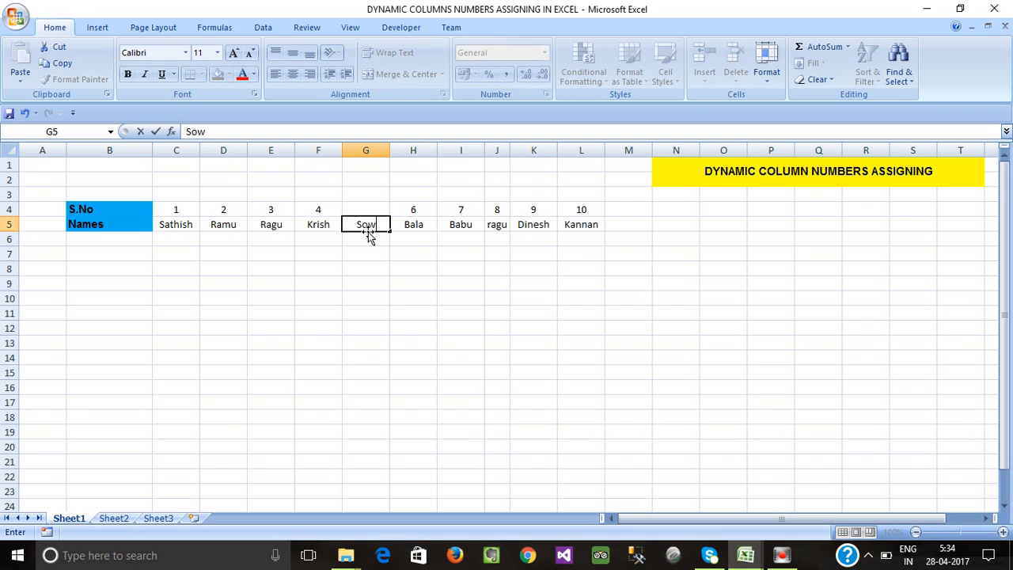
{"action": "type", "text": "mya"}
{"action": "left_click", "coordinate": [360, 294]}
Fill the S.No formula from F4 into G4 above the new name and check the neighbouring name cells
{"action": "left_click", "coordinate": [368, 210]}
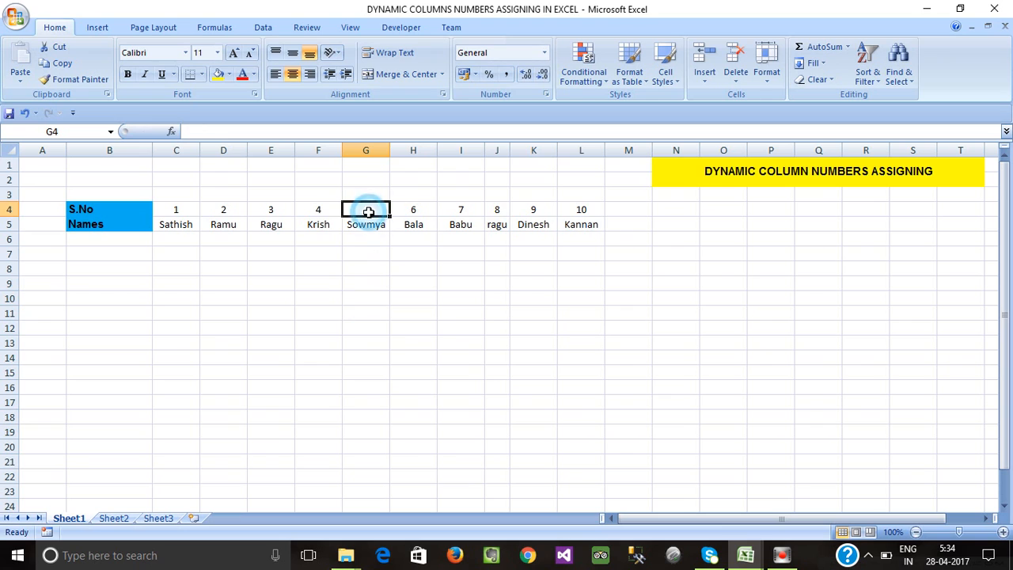
{"action": "left_click", "coordinate": [327, 208]}
{"action": "left_click_drag", "start_coordinate": [341, 216], "coordinate": [380, 215]}
{"action": "left_click", "coordinate": [368, 255]}
{"action": "left_click", "coordinate": [356, 209]}
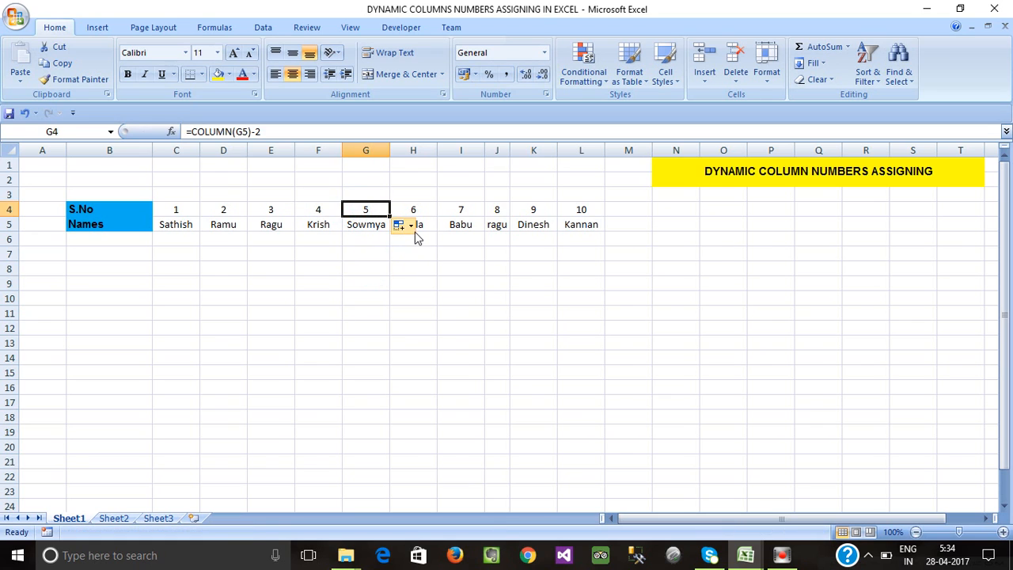
{"action": "left_click", "coordinate": [364, 222]}
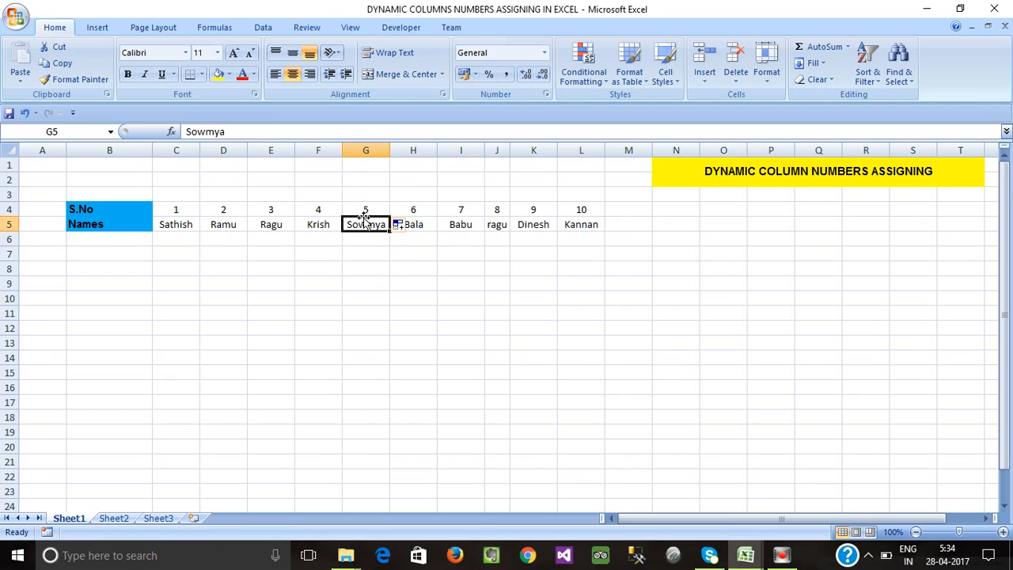
{"action": "left_click", "coordinate": [327, 227]}
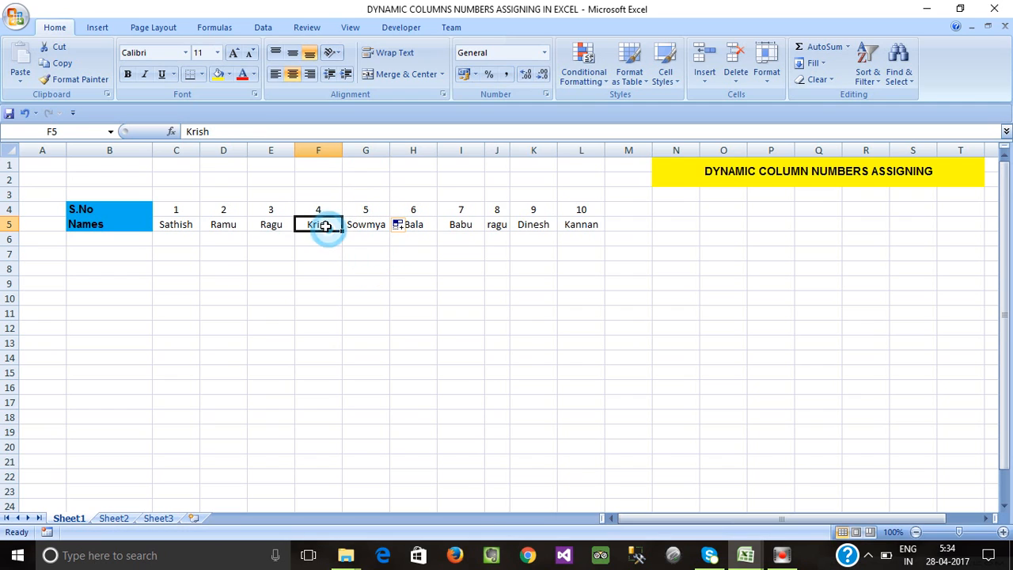
{"action": "left_click", "coordinate": [464, 227]}
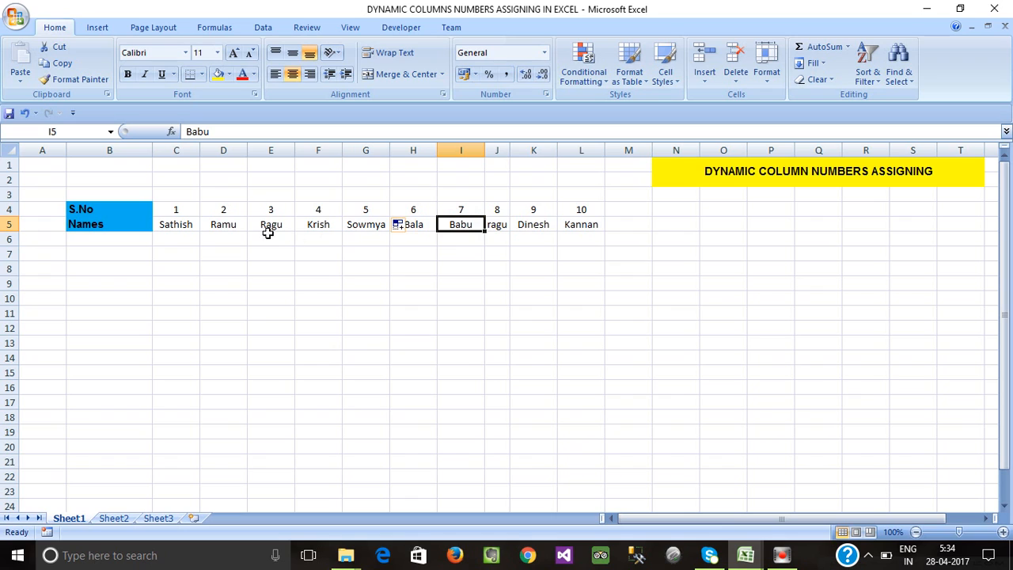
{"action": "left_click", "coordinate": [323, 269]}
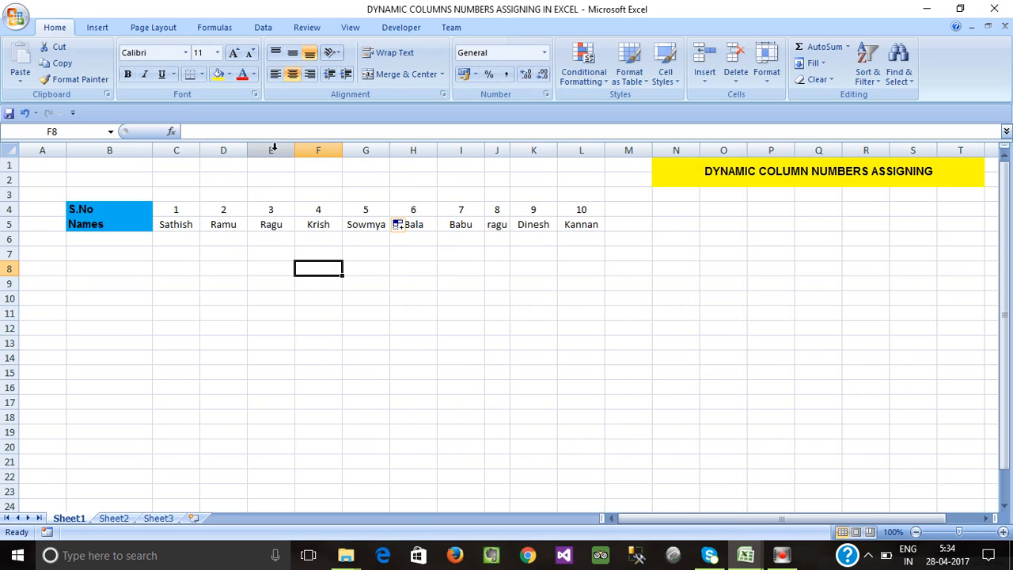
Try deleting column I, the seventh name's column, to test the S.No numbering
{"action": "left_click", "coordinate": [459, 149]}
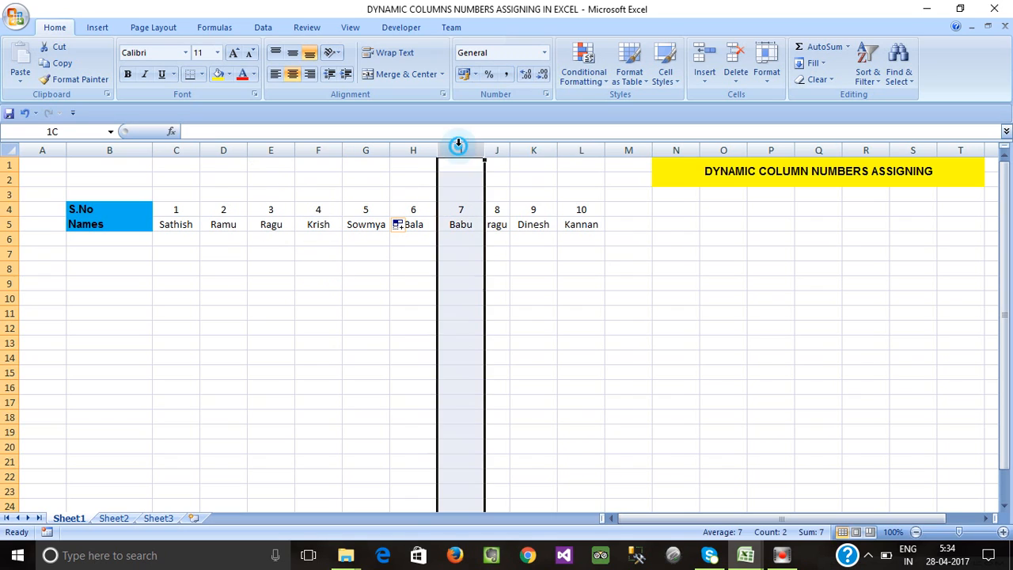
{"action": "key", "text": "ctrl+minus"}
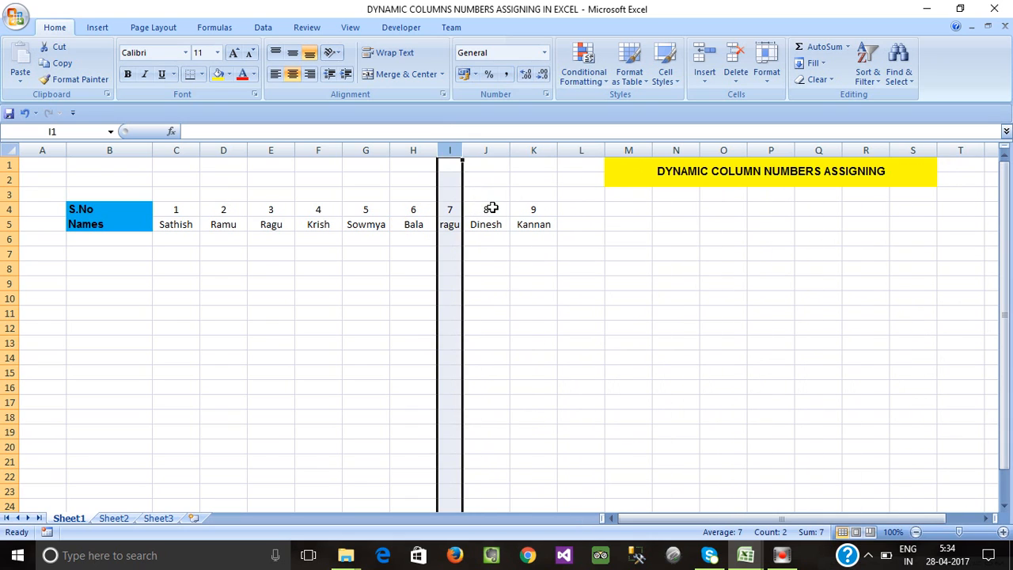
{"action": "left_click", "coordinate": [493, 283]}
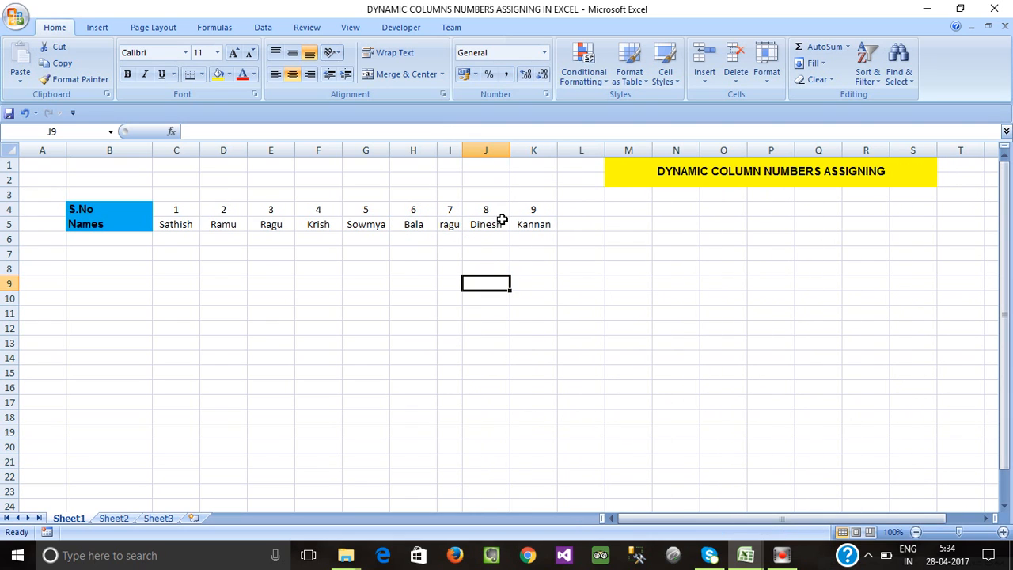
{"action": "left_click", "coordinate": [449, 225]}
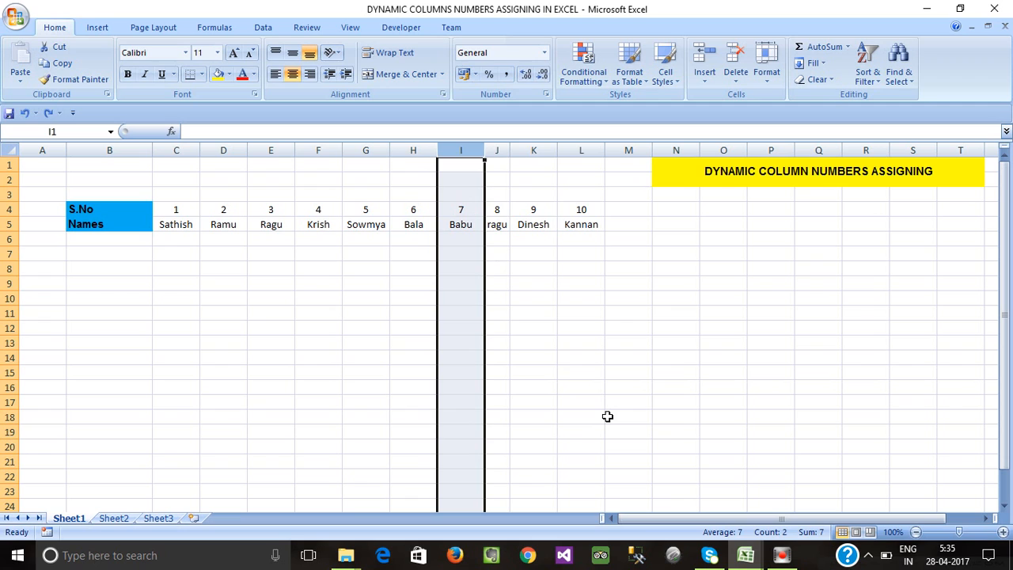
Delete column I and check the numbering above the remaining names through column K
{"action": "key", "text": "ctrl+minus"}
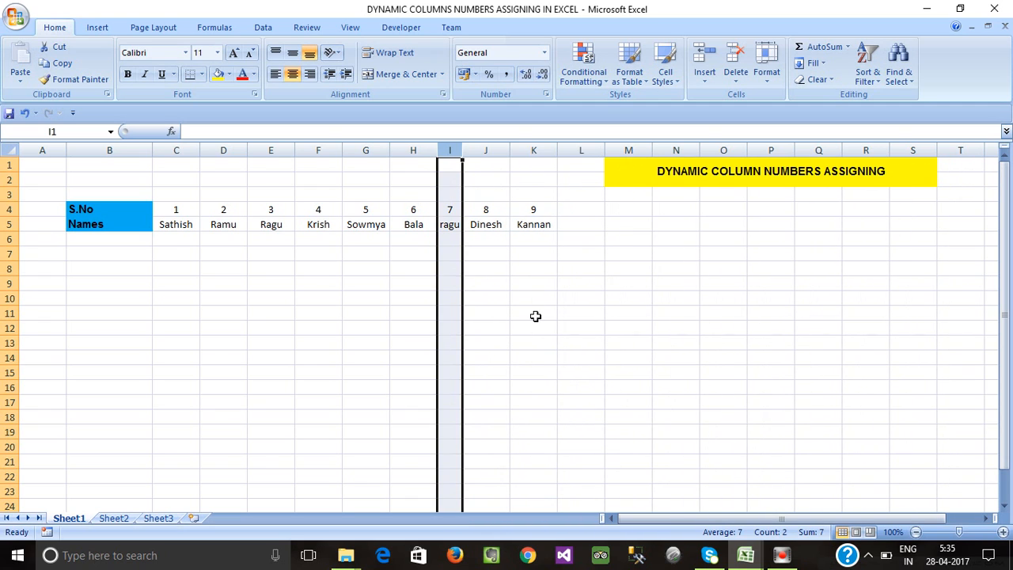
{"action": "left_click", "coordinate": [451, 227]}
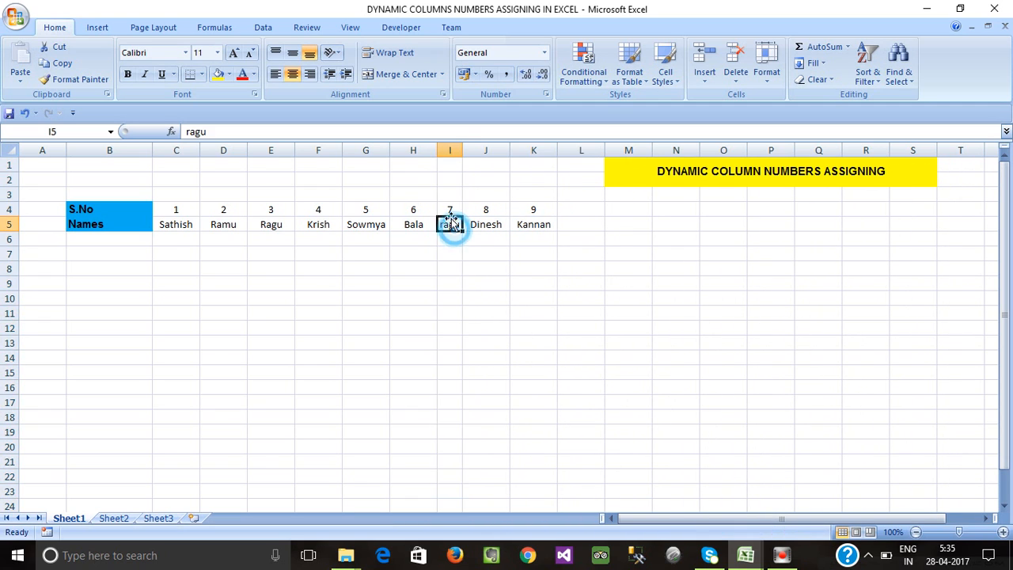
{"action": "left_click", "coordinate": [451, 151]}
{"action": "left_click", "coordinate": [486, 151]}
{"action": "left_click", "coordinate": [533, 150]}
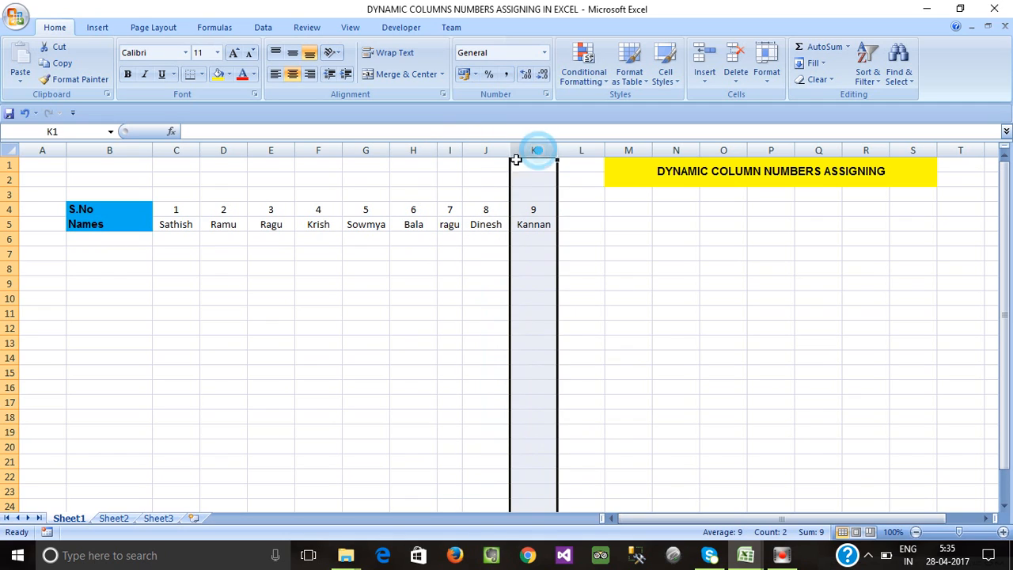
{"action": "left_click", "coordinate": [315, 266]}
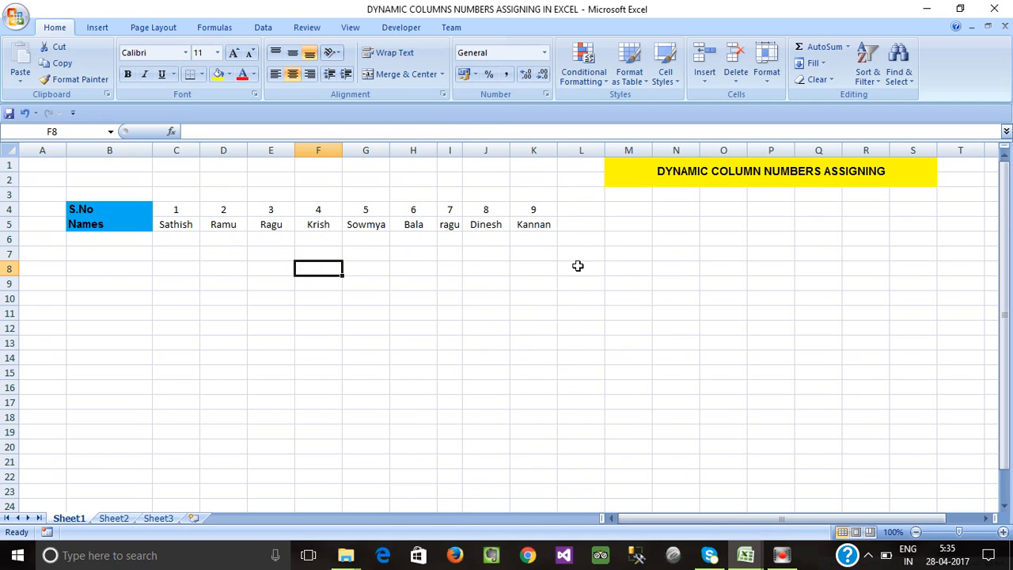
Review the S.No formula in C4 and the name cell C5 that it references
{"action": "left_click", "coordinate": [608, 255]}
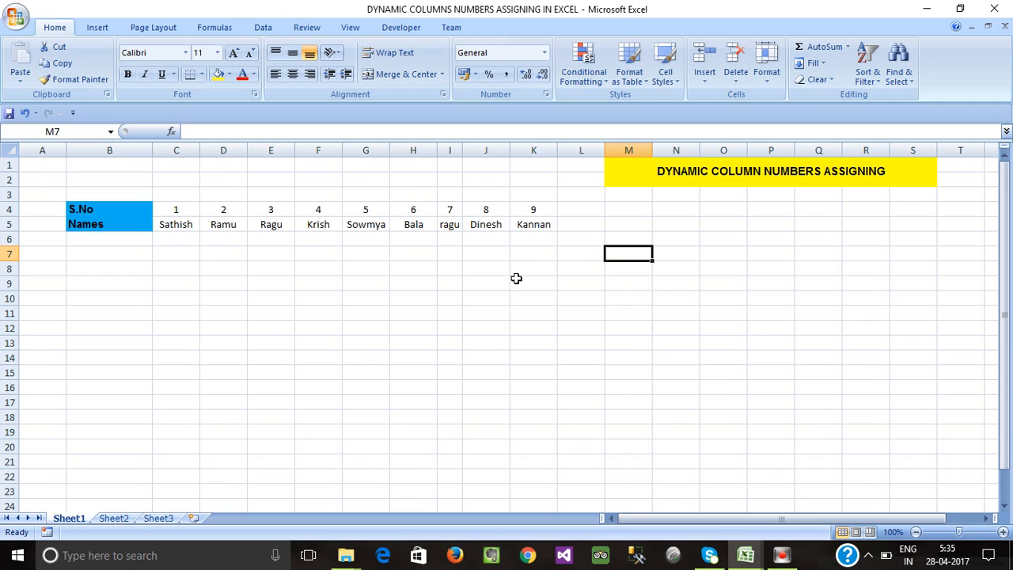
{"action": "left_click", "coordinate": [369, 283]}
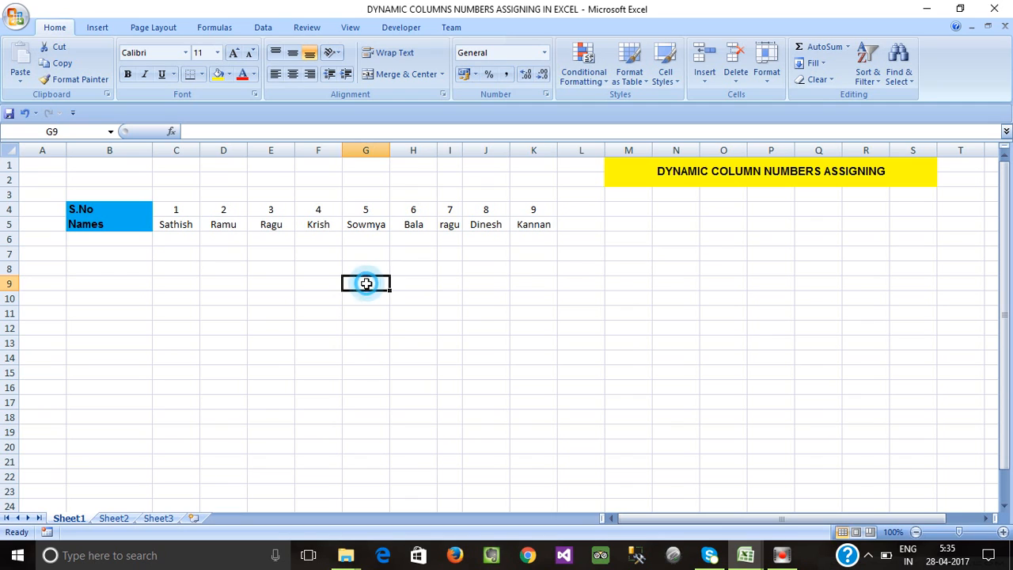
{"action": "left_click", "coordinate": [178, 212]}
{"action": "left_click", "coordinate": [218, 263]}
{"action": "left_click", "coordinate": [177, 220]}
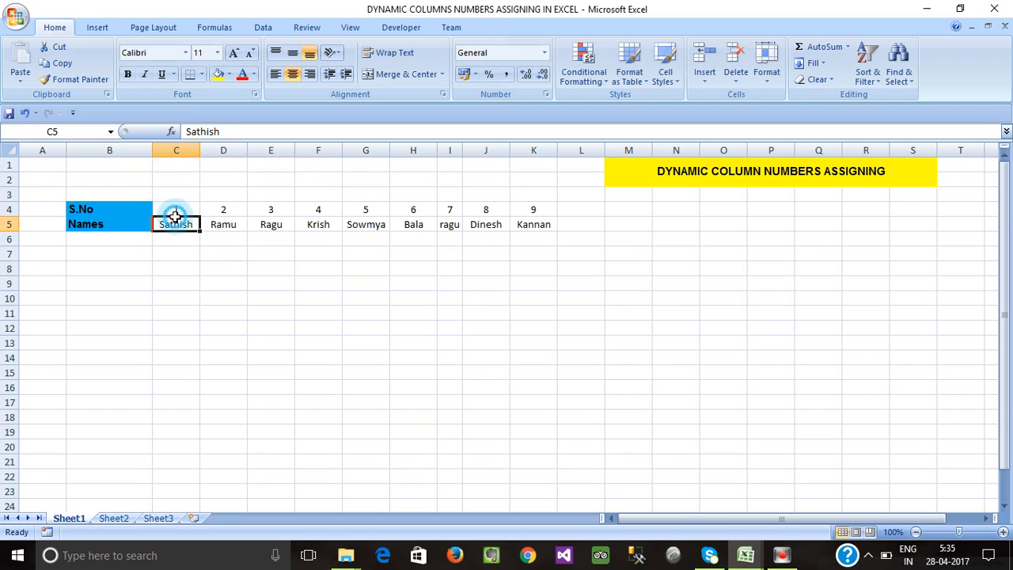
{"action": "left_click", "coordinate": [235, 267]}
{"action": "left_click", "coordinate": [177, 210]}
{"action": "left_click", "coordinate": [266, 263]}
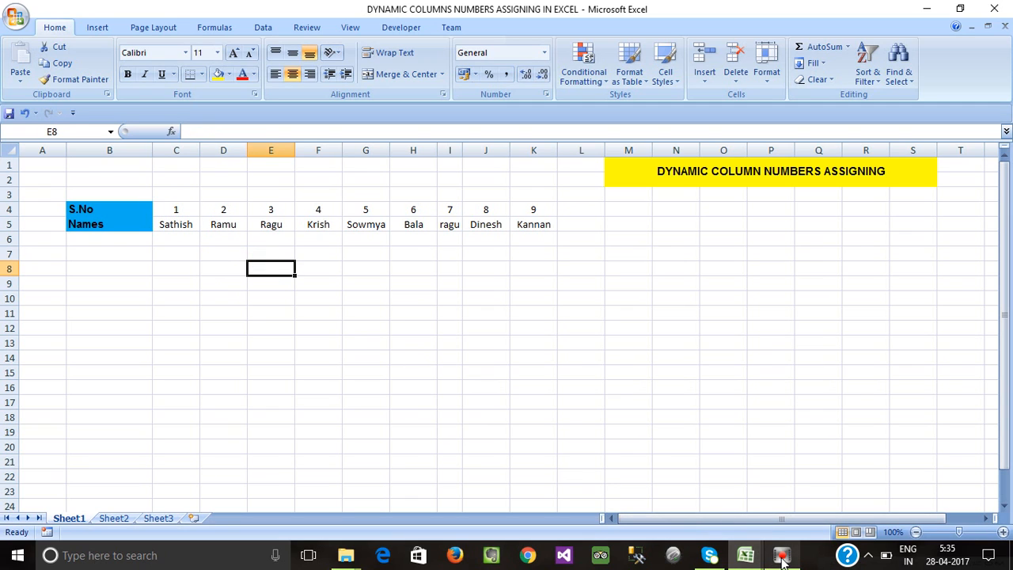
{"action": "mouse_move", "coordinate": [784, 560]}
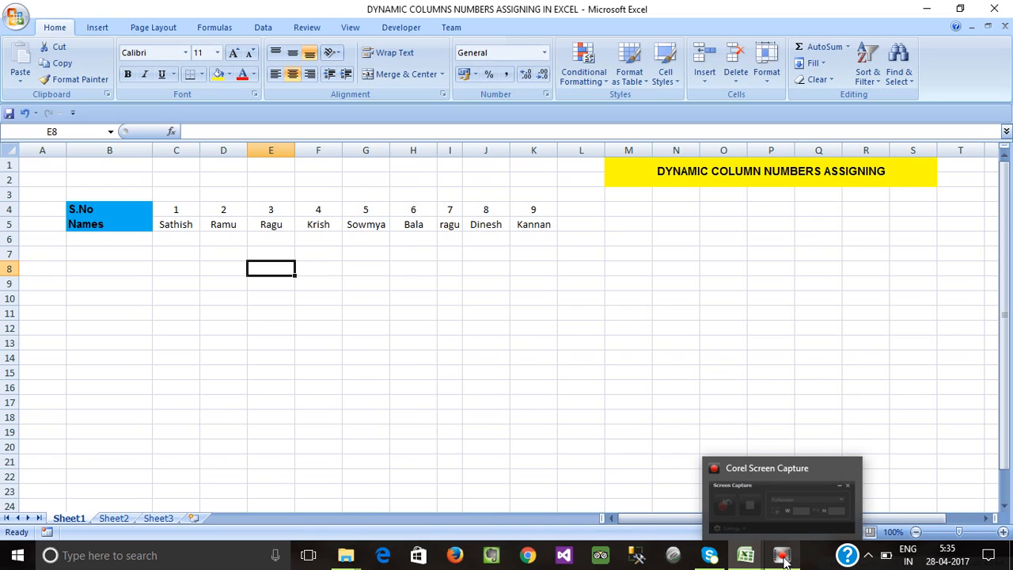